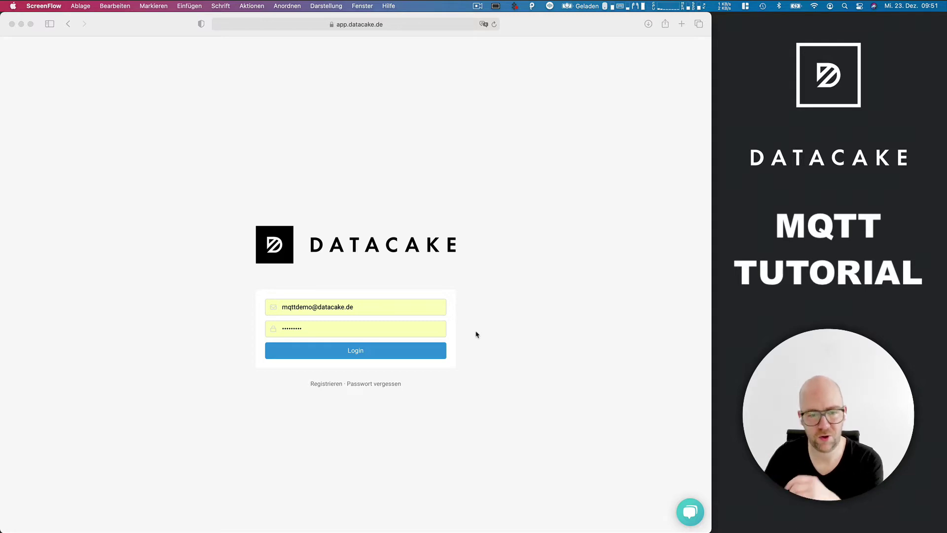
Step: Log in to Datacake with the saved credentials
click(412, 303)
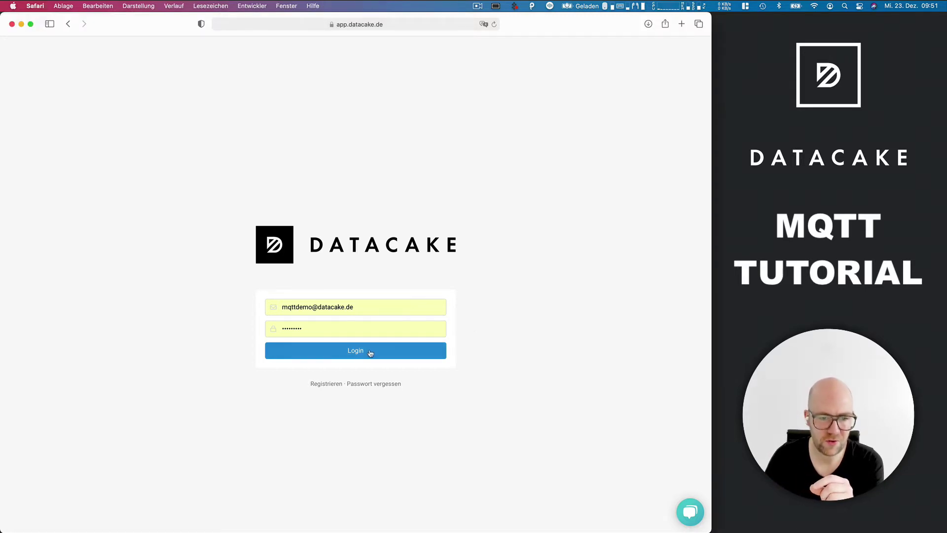
click(369, 350)
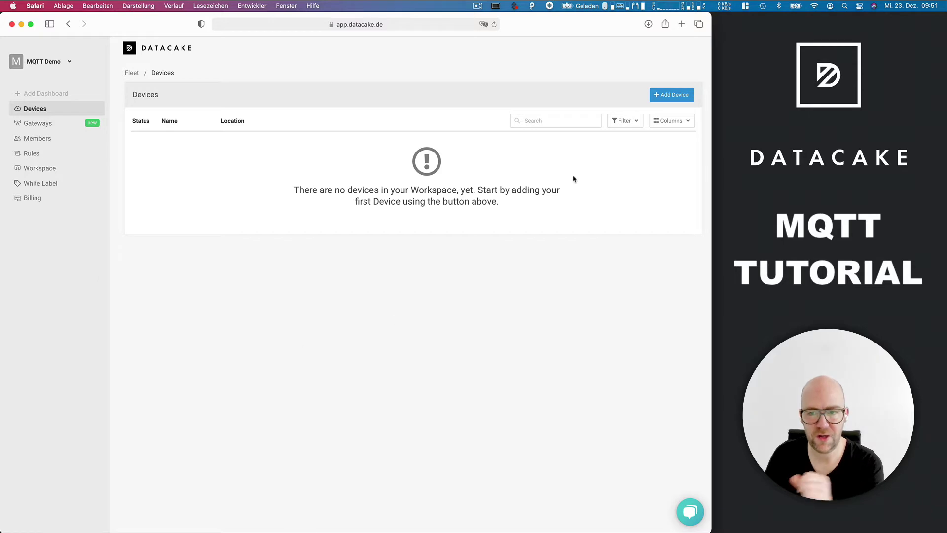
Step: Start a new API device named 'MQTT Demo Device'
click(676, 101)
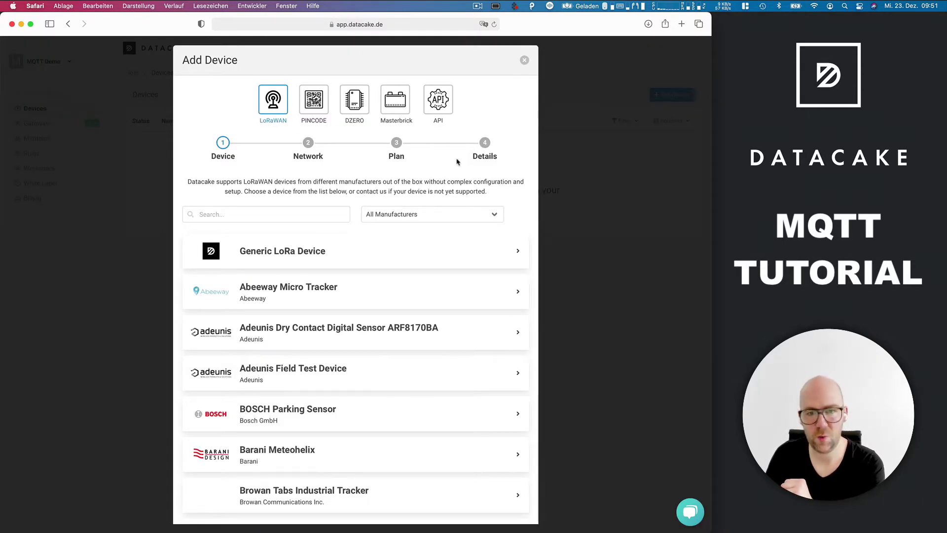
click(447, 107)
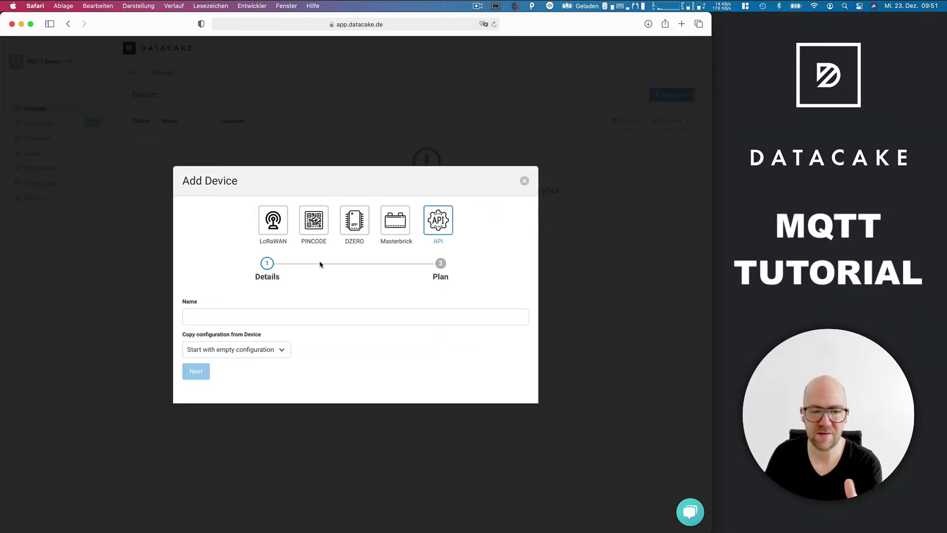
click(244, 317)
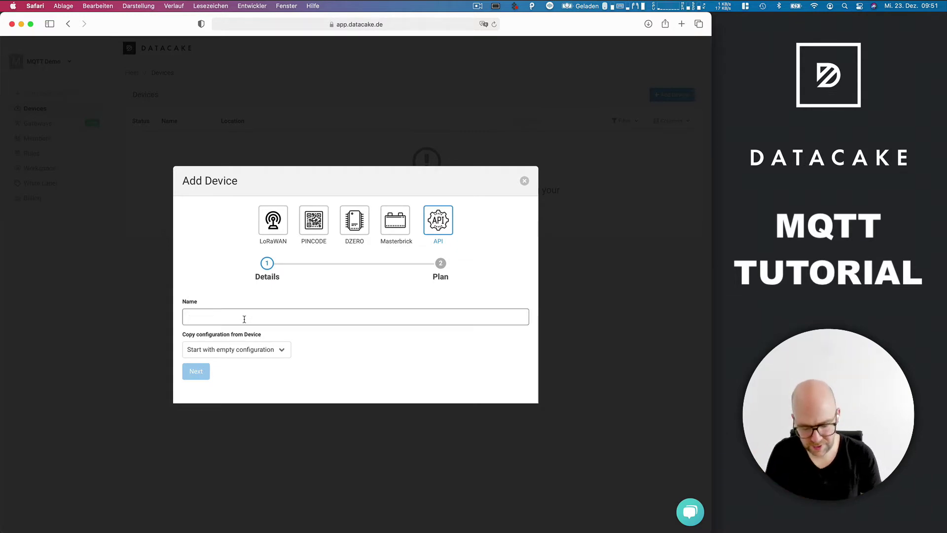
text(MQTT D)
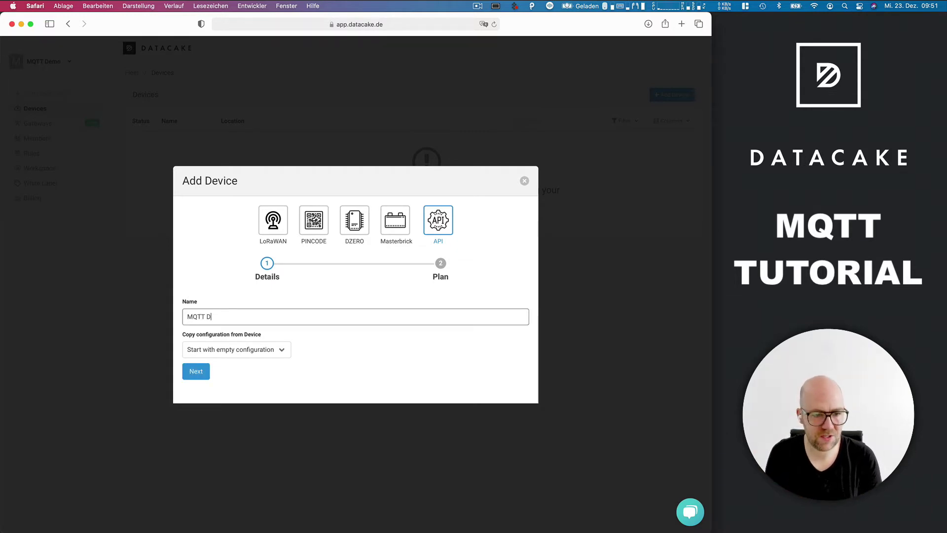
text(emo Device)
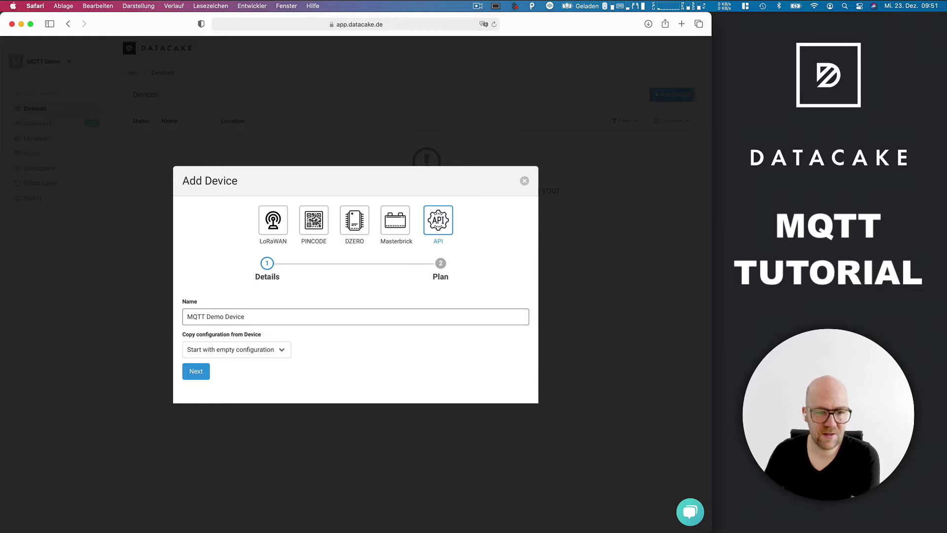
Step: Keep an empty configuration, choose the Free plan and create the device
click(232, 353)
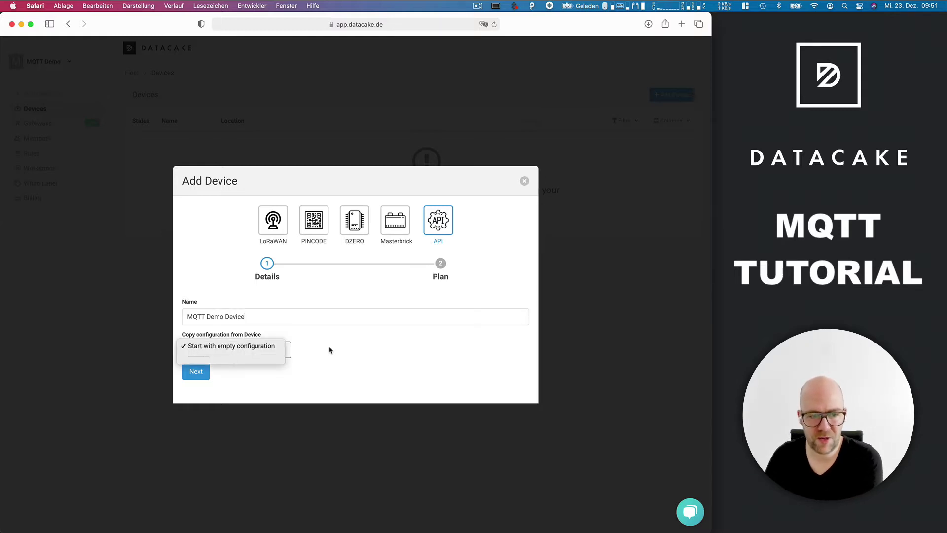
click(232, 346)
click(195, 372)
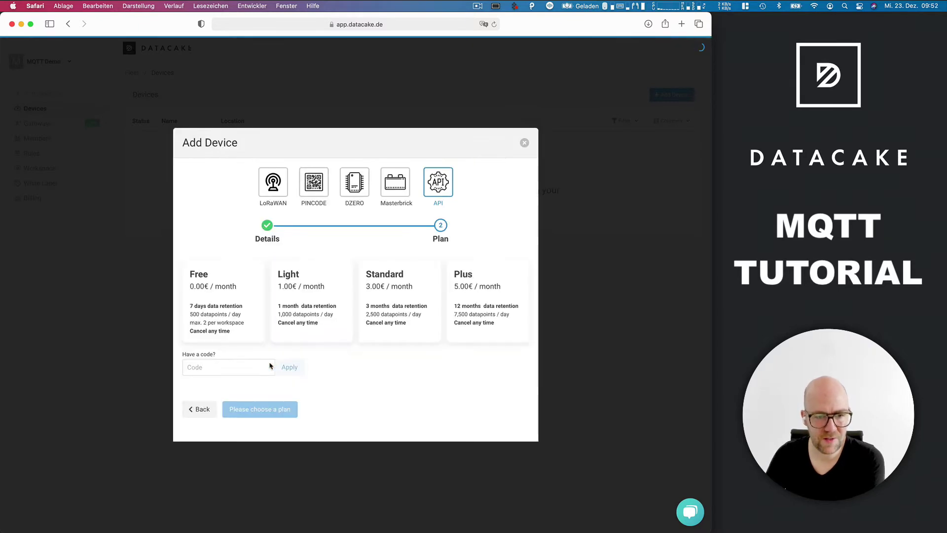
click(225, 295)
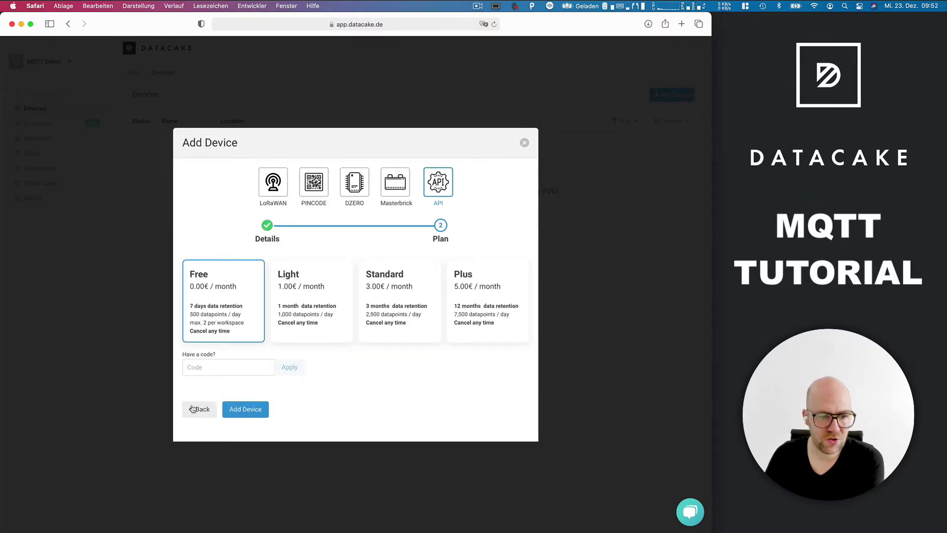
click(245, 409)
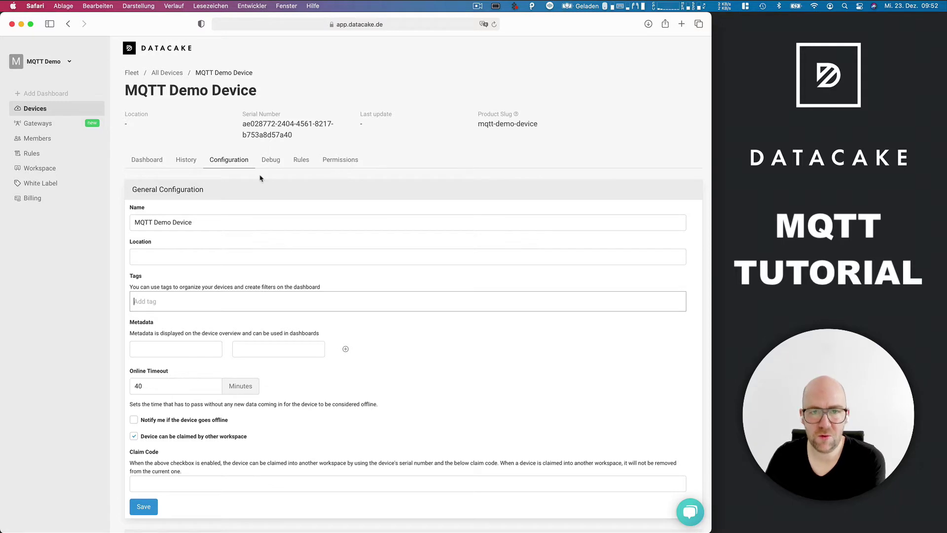
Step: Add a field named 'Analog Voltage' with unit Volt and save it
scroll(267, 180, down, 10)
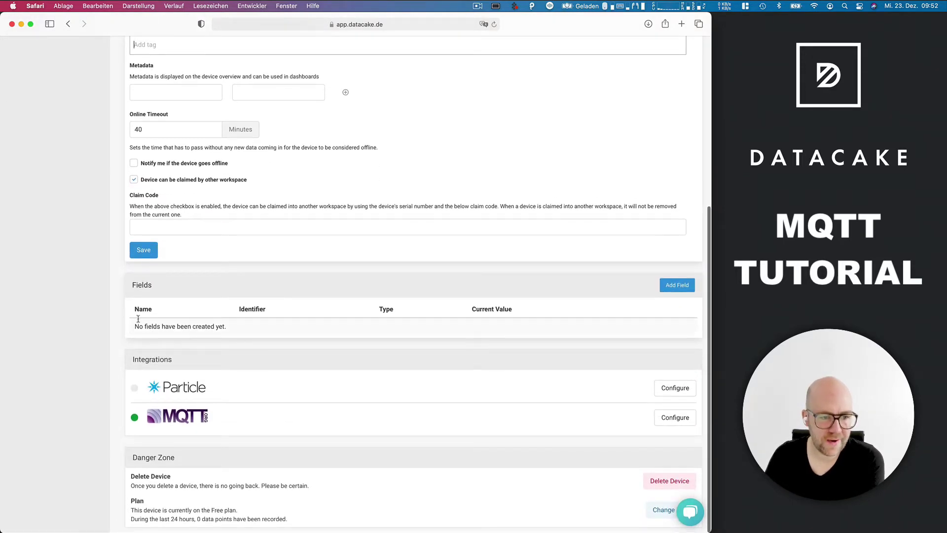
click(677, 286)
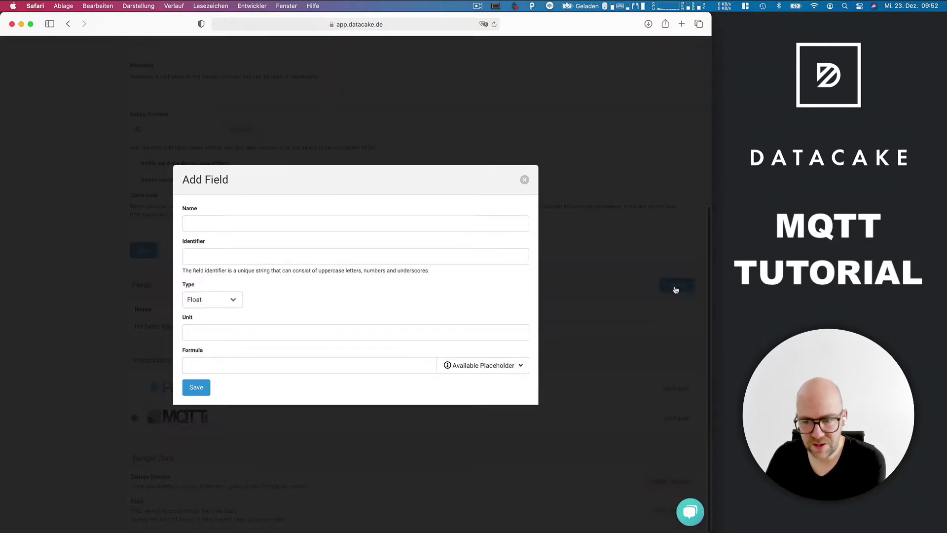
click(280, 223)
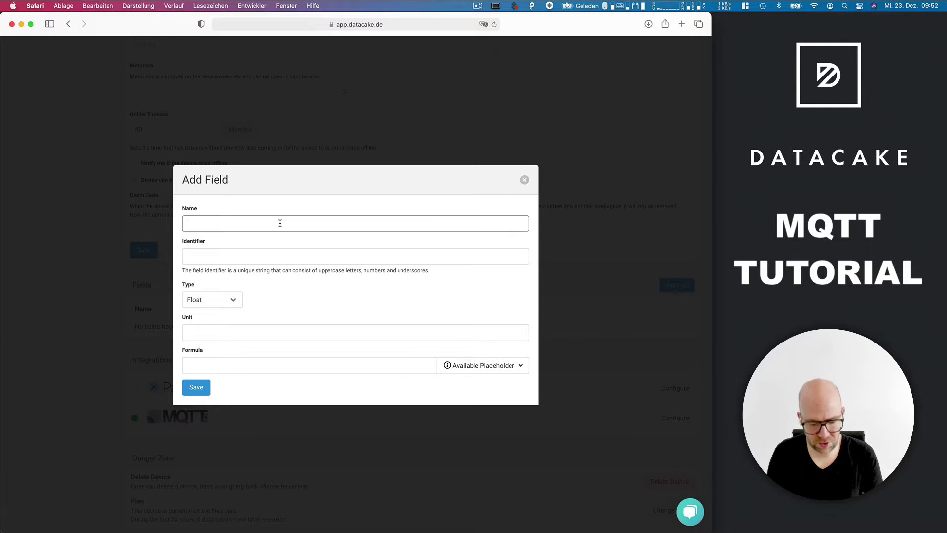
text(Analog )
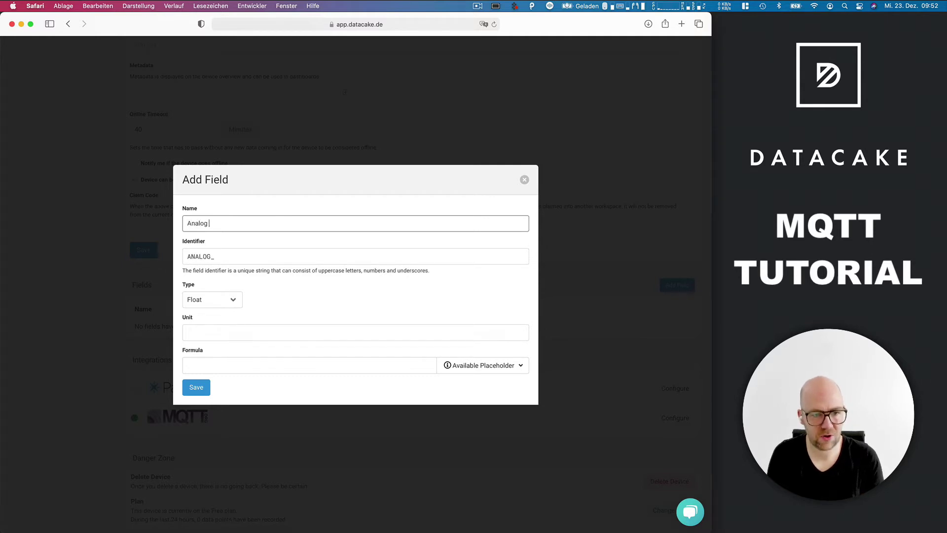
text(Voltage)
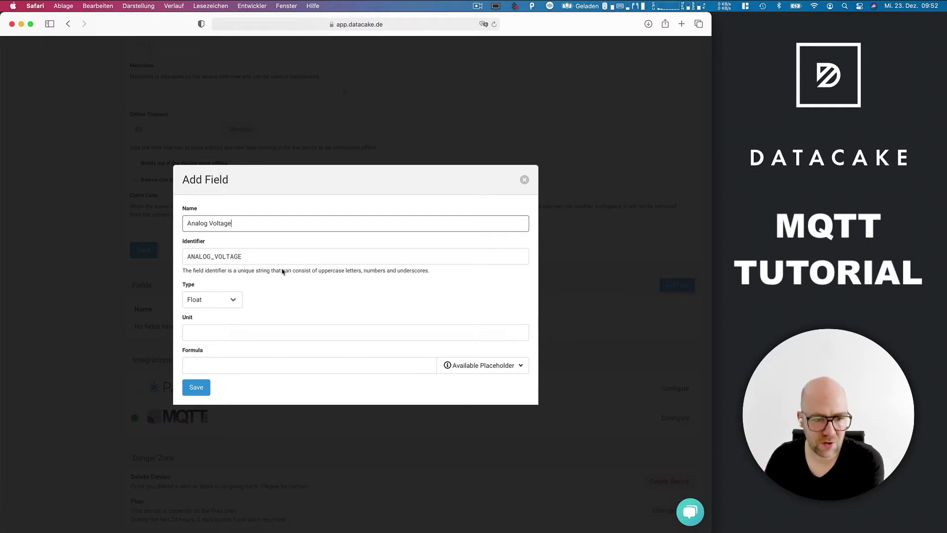
click(214, 331)
text(Volt)
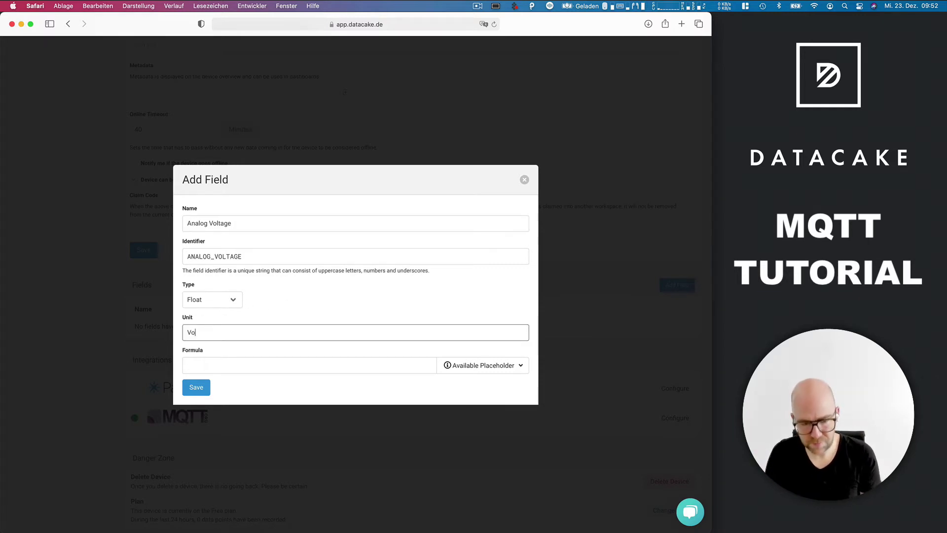
click(195, 386)
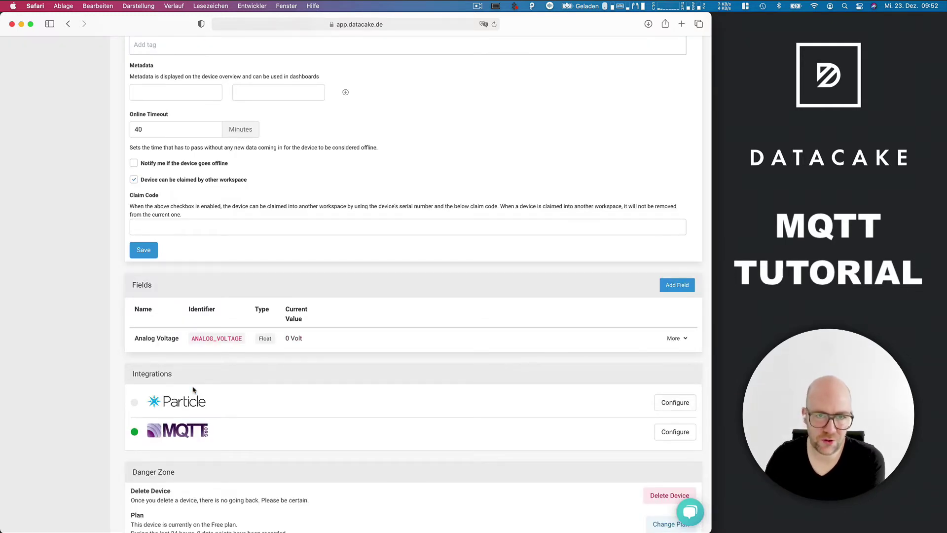
Step: Add a single Value widget to the device dashboard in edit mode
scroll(193, 390, up, 10)
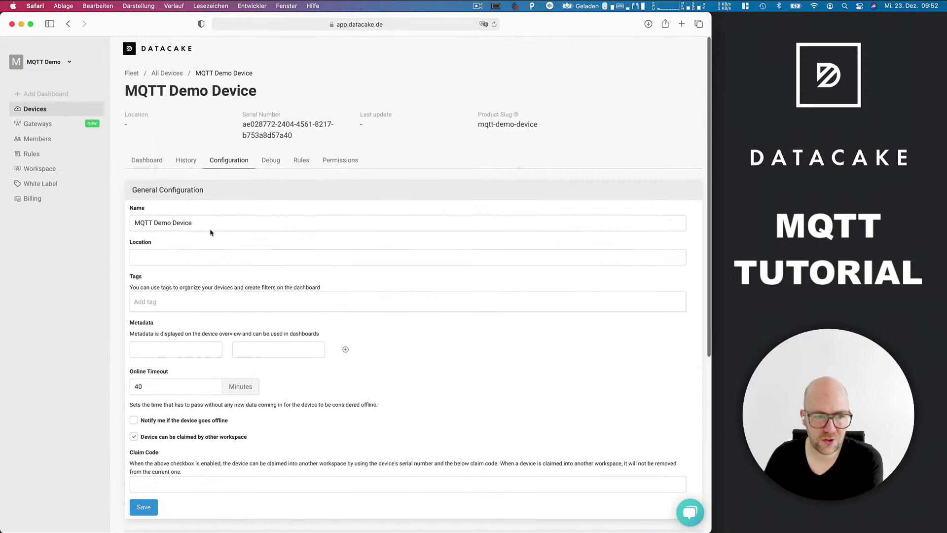
click(157, 161)
click(691, 160)
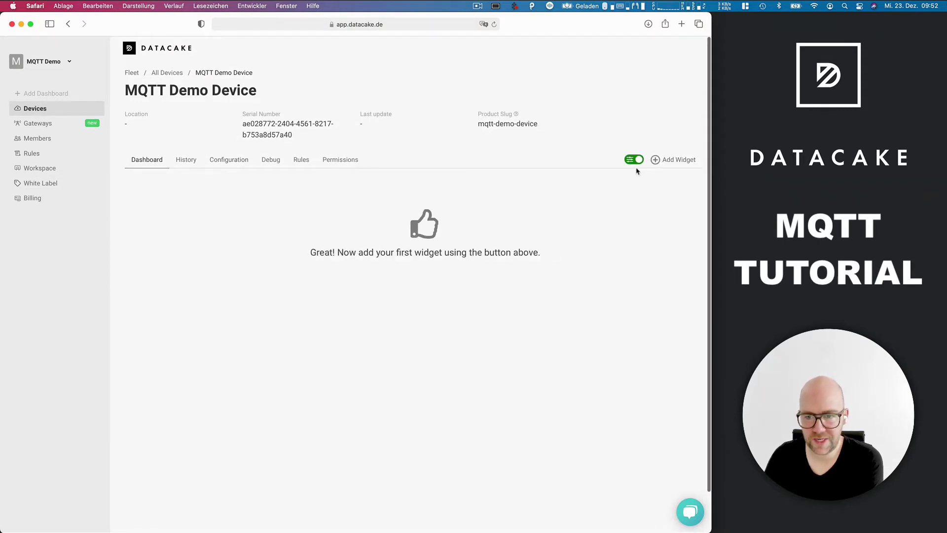
click(655, 159)
click(250, 333)
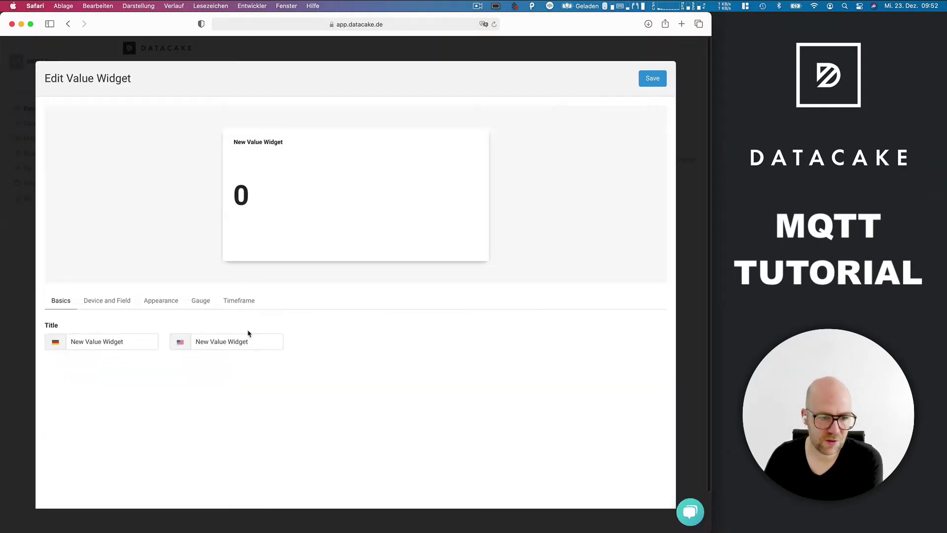
Step: Bind the widget to the Analog Voltage field with unit Volt and save it
click(109, 305)
click(102, 342)
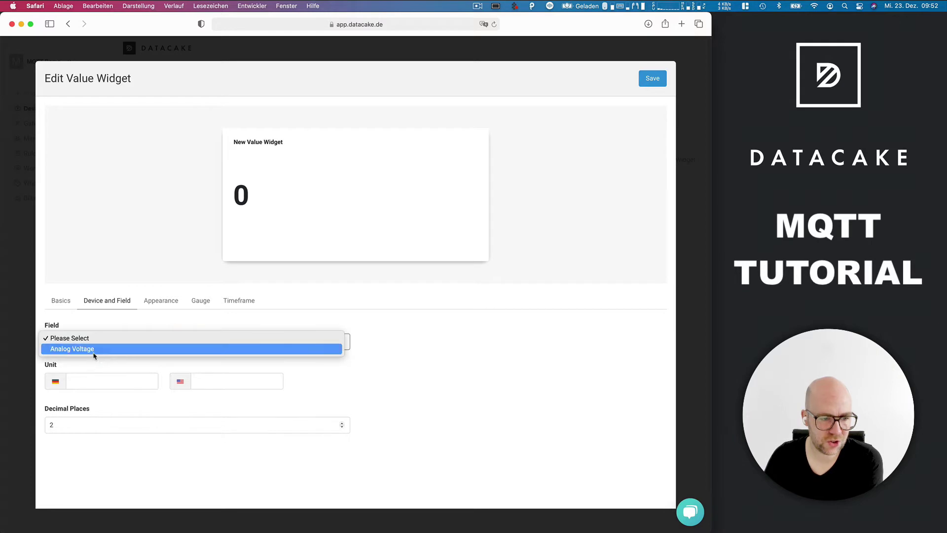
click(95, 350)
click(96, 376)
text(Volt)
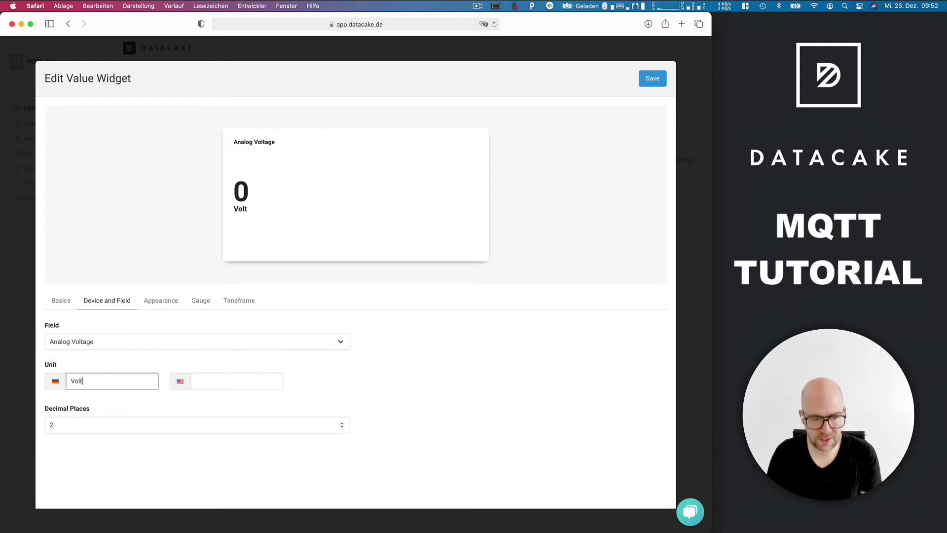
click(653, 78)
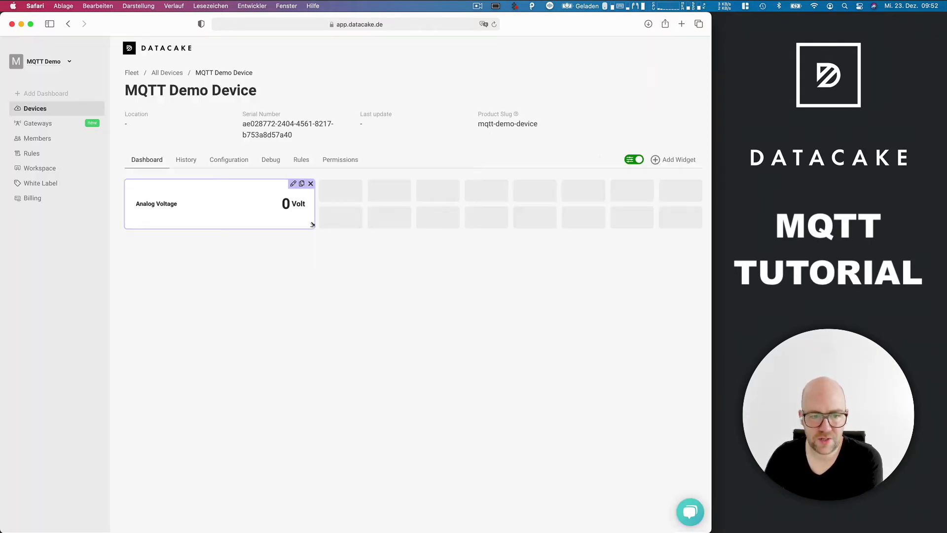
Step: Enlarge the widget into a large panel and leave dashboard edit mode
drag(312, 226, 519, 301)
click(631, 160)
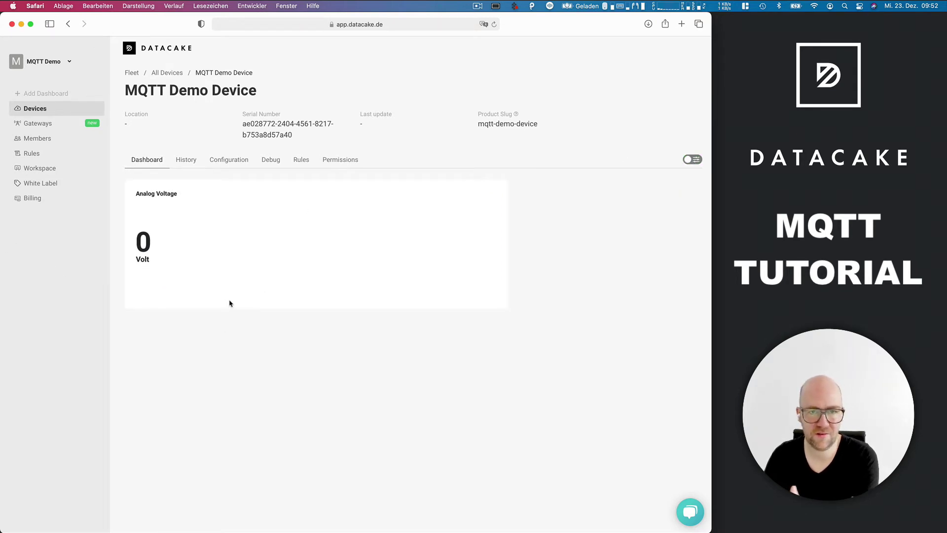
double_click(140, 240)
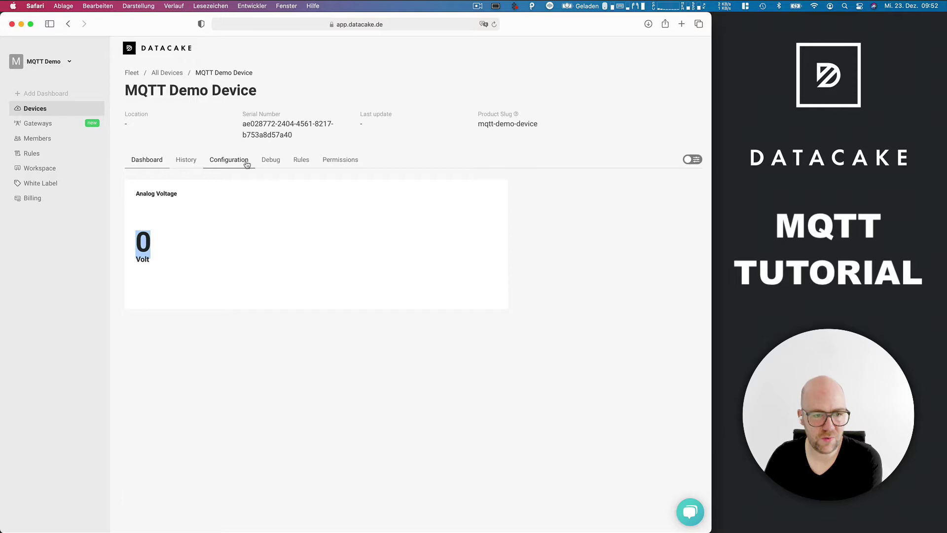
Step: Check that Analog Voltage reads 0 Volt in the Configuration tab, then switch toward Node-RED
click(247, 164)
scroll(288, 330, down, 5)
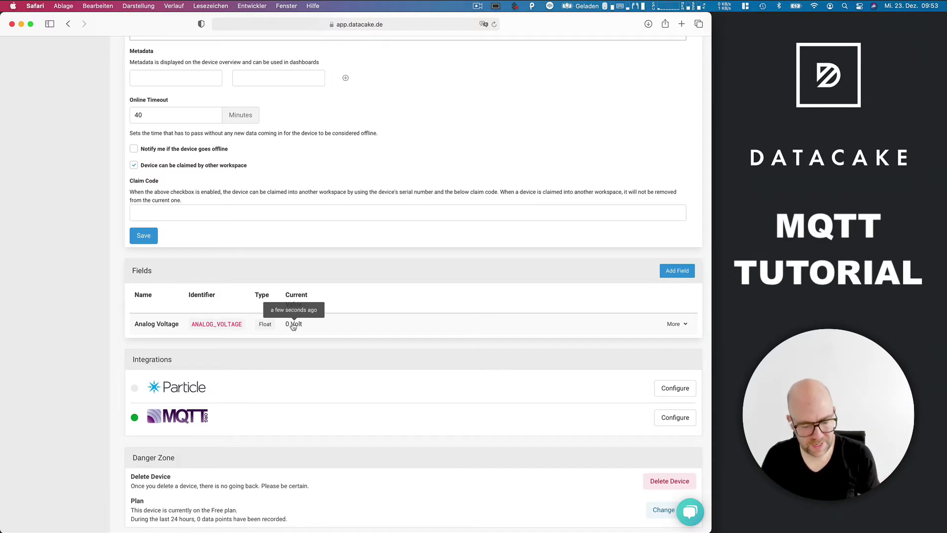
key(super+shift+2)
key(super+Tab)
key(super+Tab)
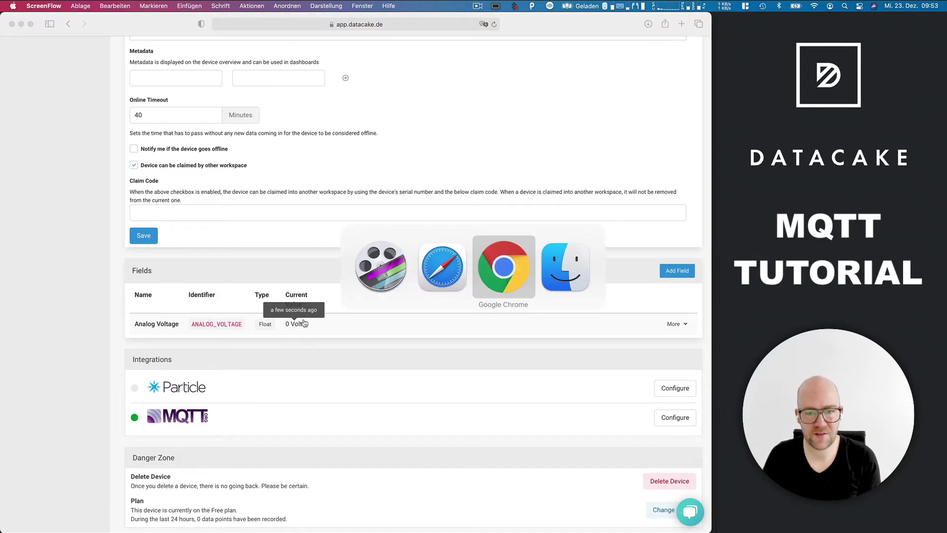
Step: Filter the palette for 'mq' and place an mqtt out node on Flow 1
click(504, 266)
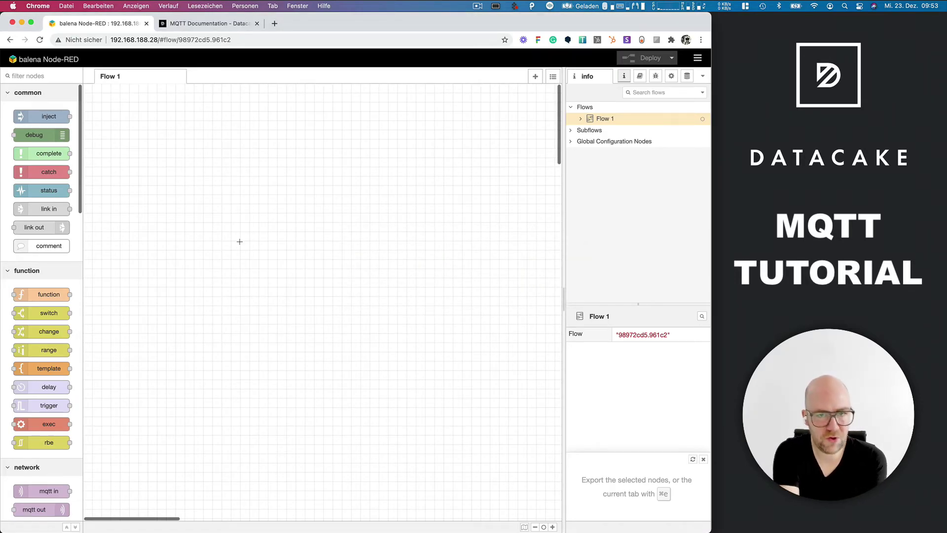
click(40, 77)
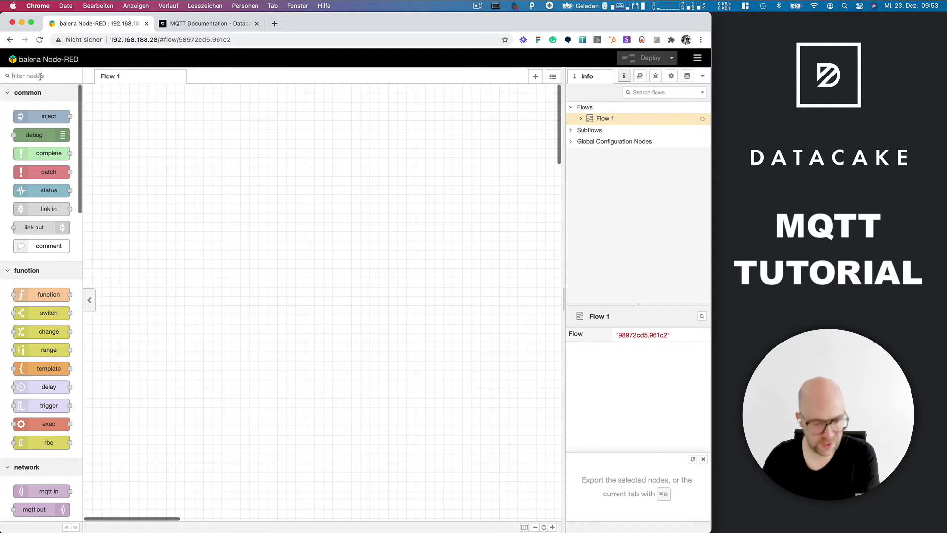
text(mq)
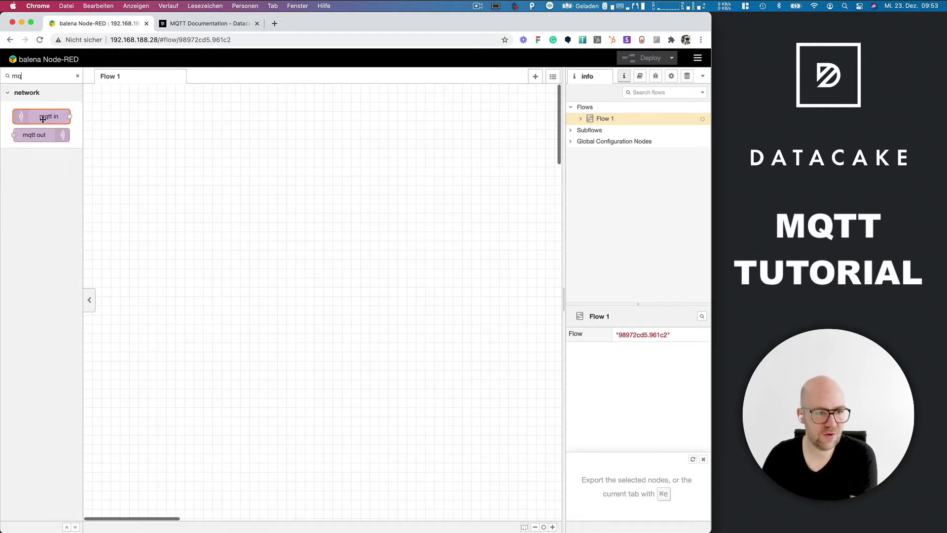
drag(49, 116, 112, 154)
drag(238, 179, 395, 194)
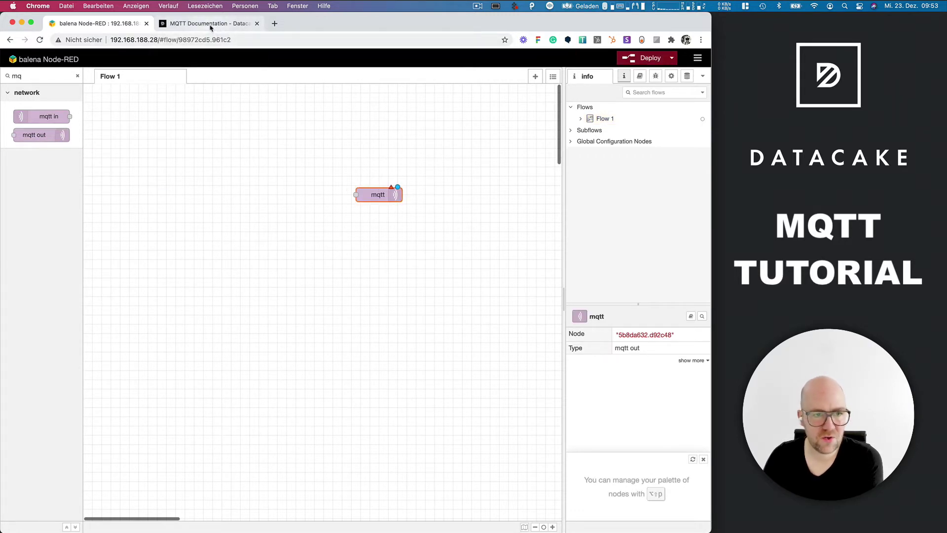
key(super+shift+2)
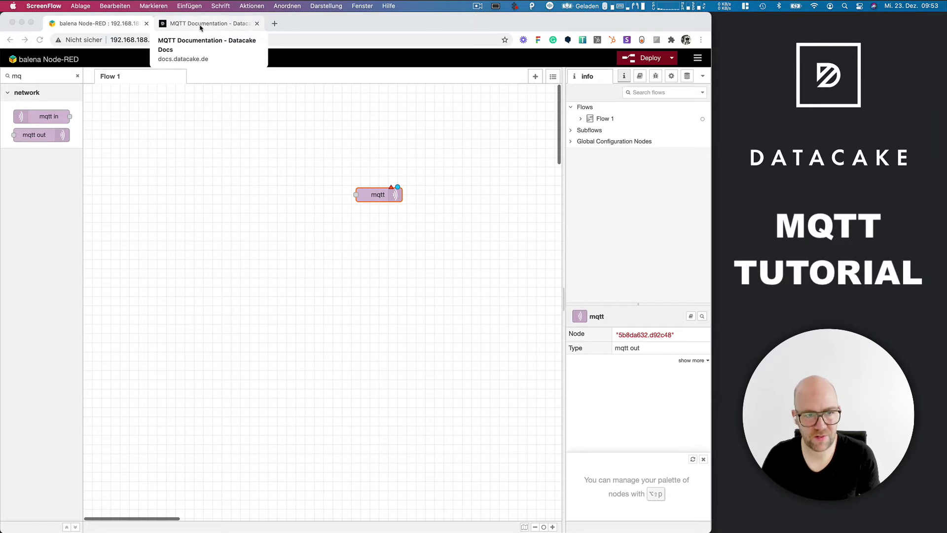
Step: Add a new API user named 'MQTT API Token' under Members > API Users
key(super+Tab)
key(super+Tab)
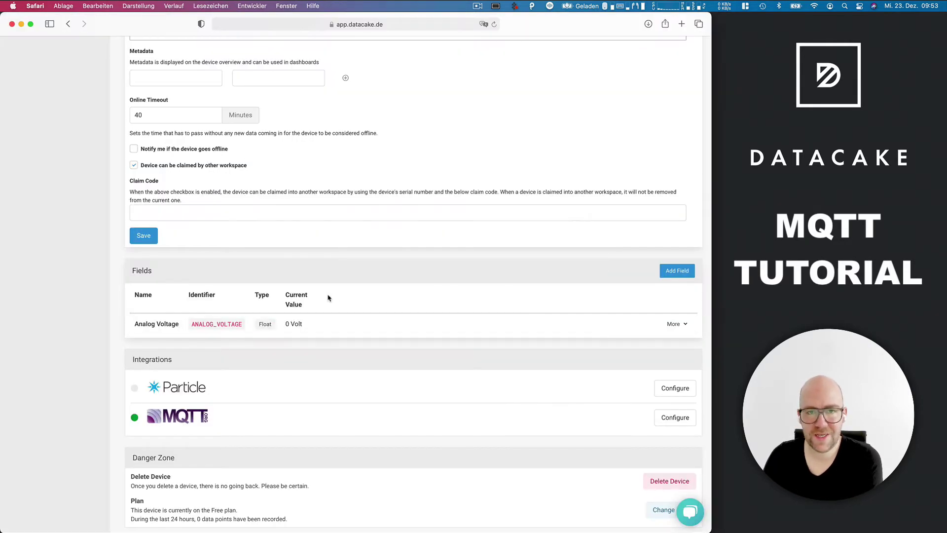
scroll(328, 298, up, 10)
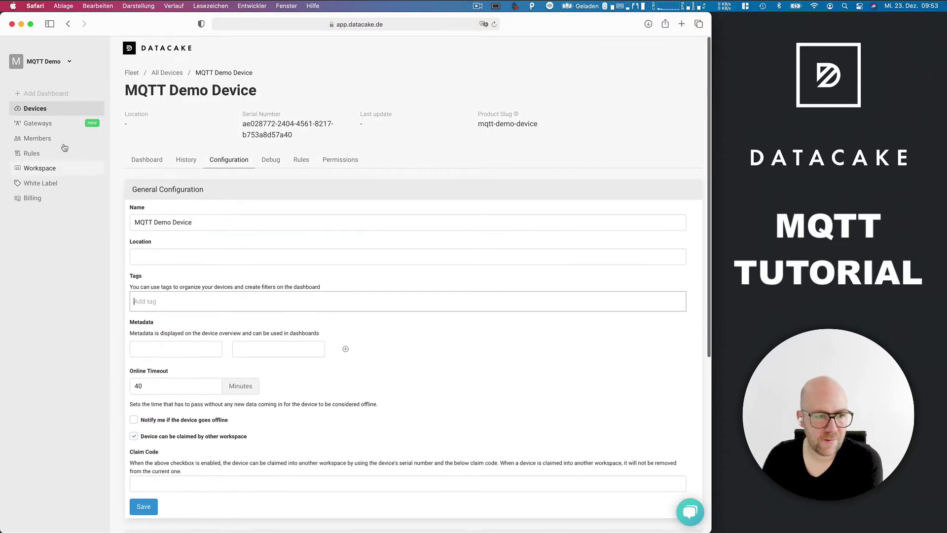
click(58, 138)
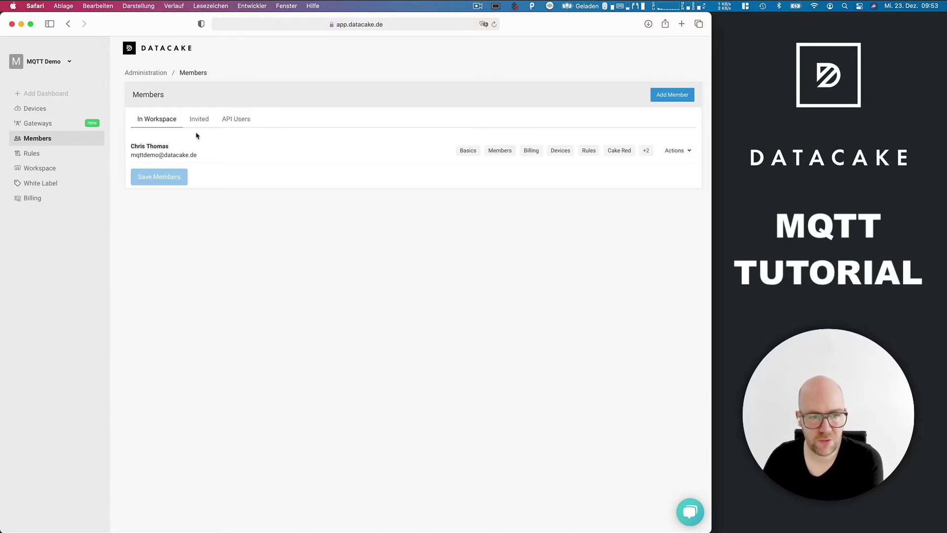
click(235, 119)
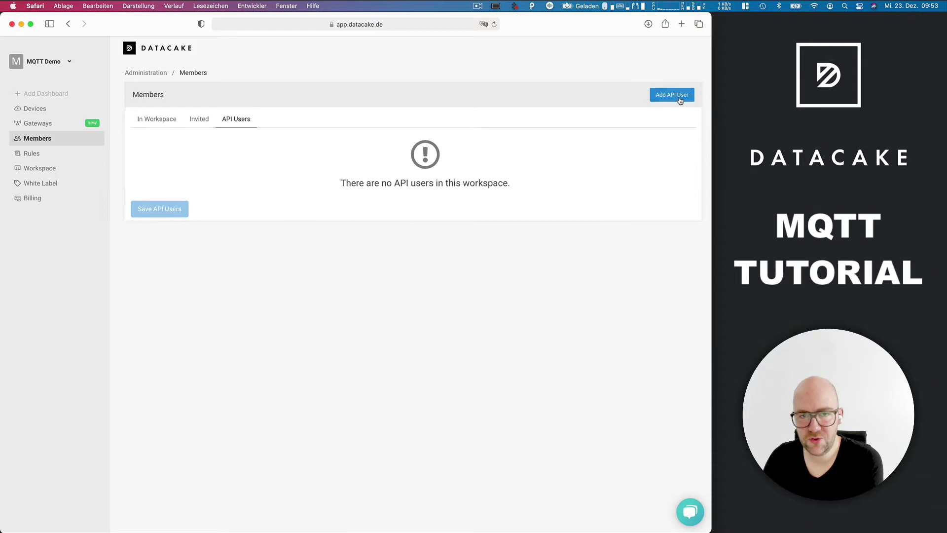
click(680, 101)
click(279, 186)
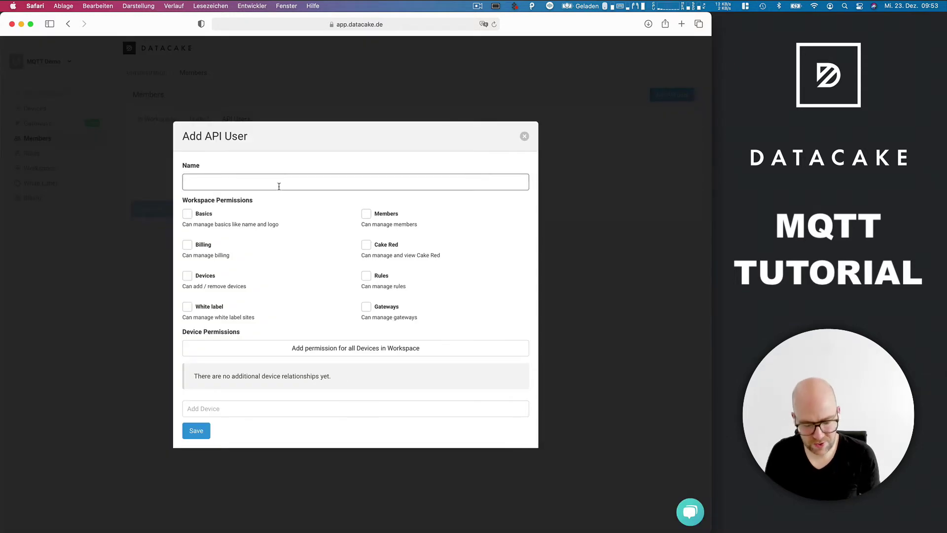
text(MQTT AP)
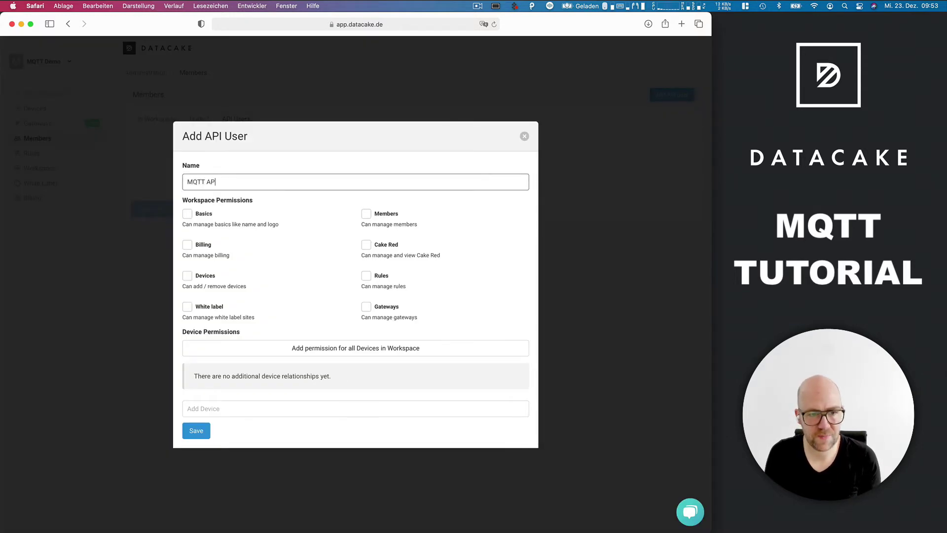
text(I Token)
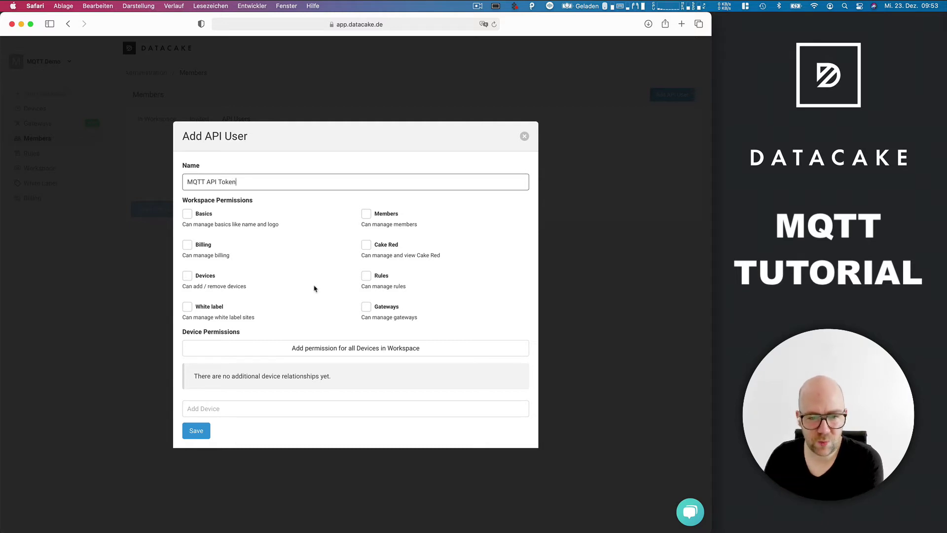
Step: Grant it Devices and all-devices record-measurements permissions, save, and select its revealed token
click(187, 275)
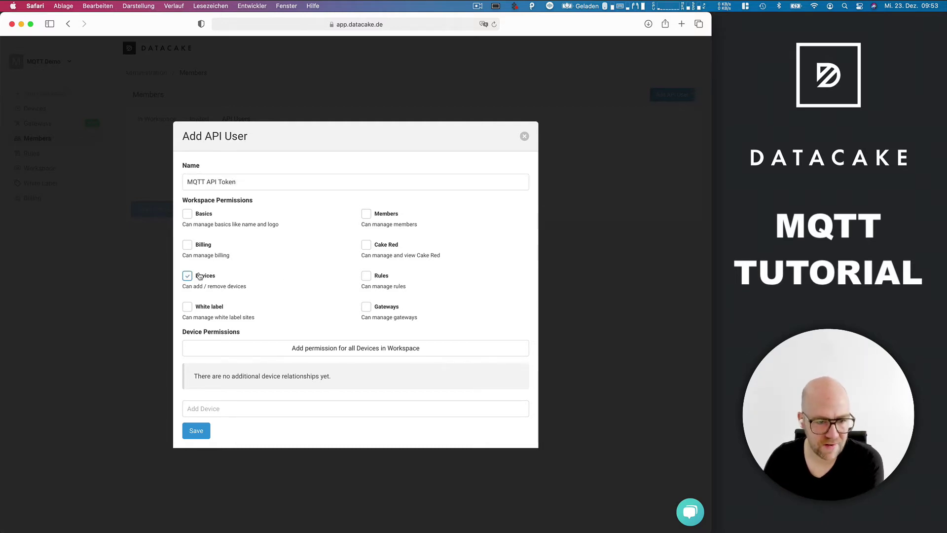
click(377, 349)
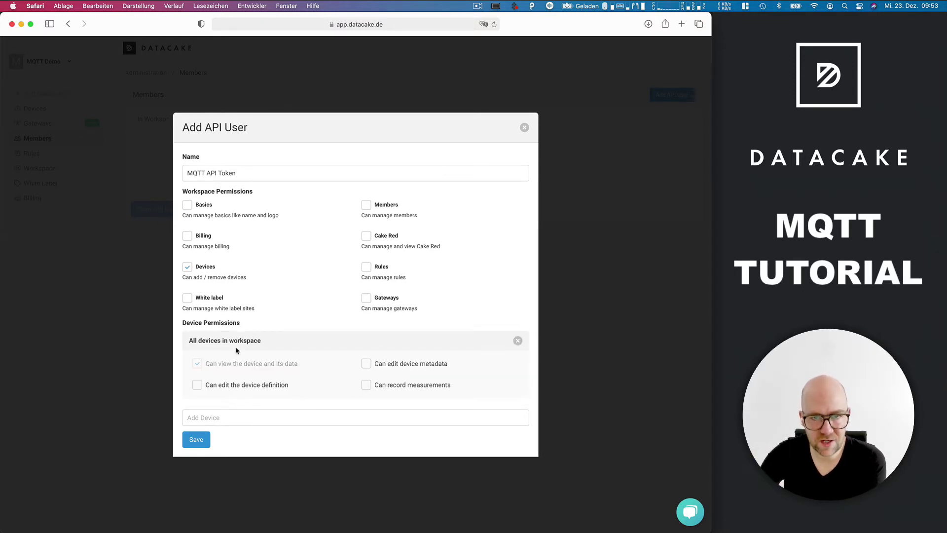
click(367, 384)
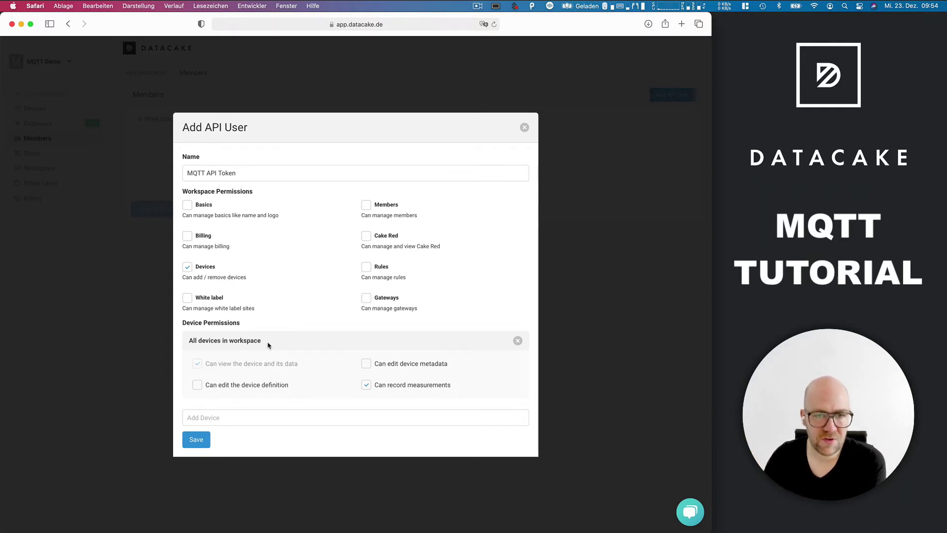
click(202, 441)
click(334, 149)
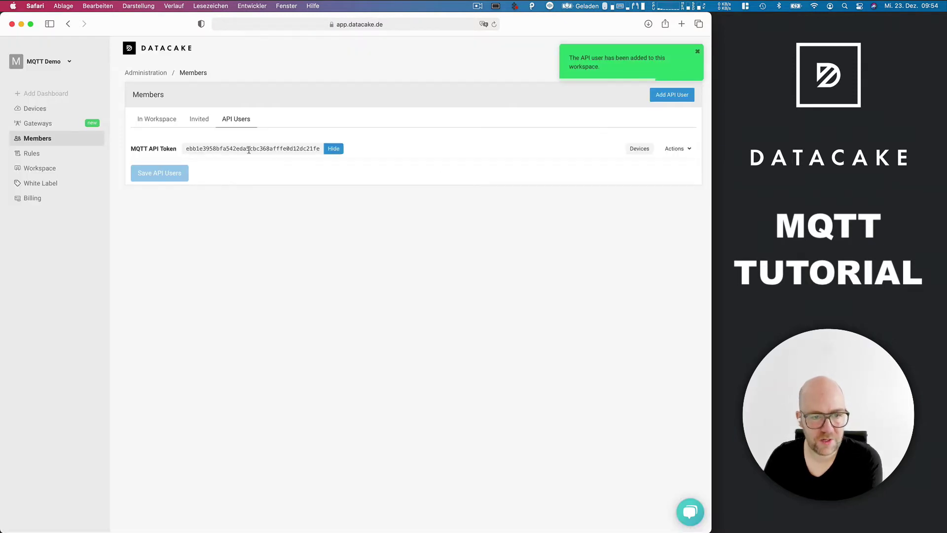
double_click(249, 148)
key(cmd+c)
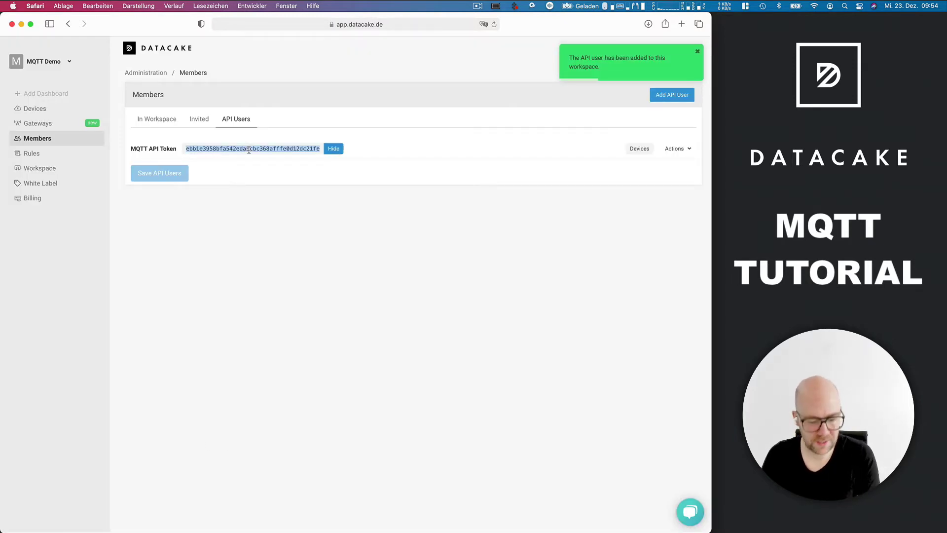
key(super+Tab)
key(super+Tab)
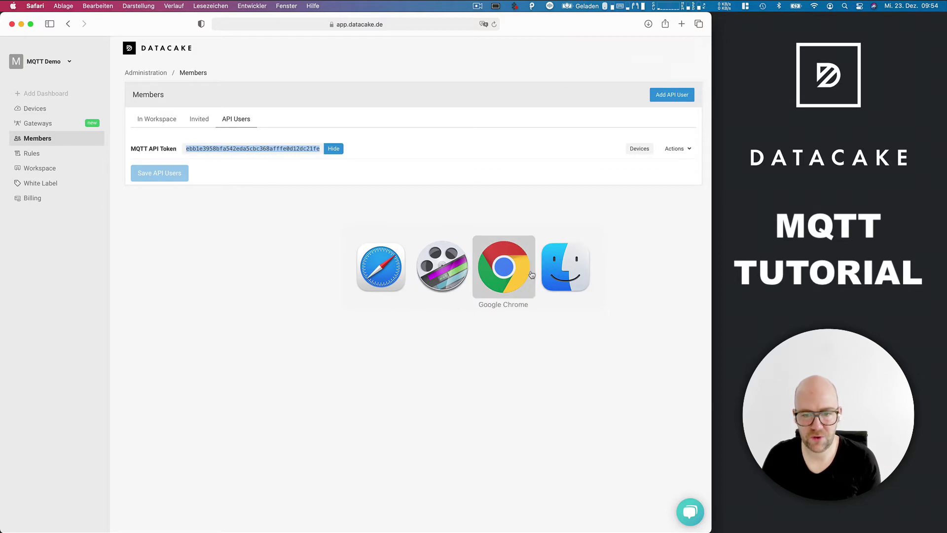
Step: Give the mqtt out node a new broker mqtt.datacake.co on port 8883 with default TLS
double_click(360, 198)
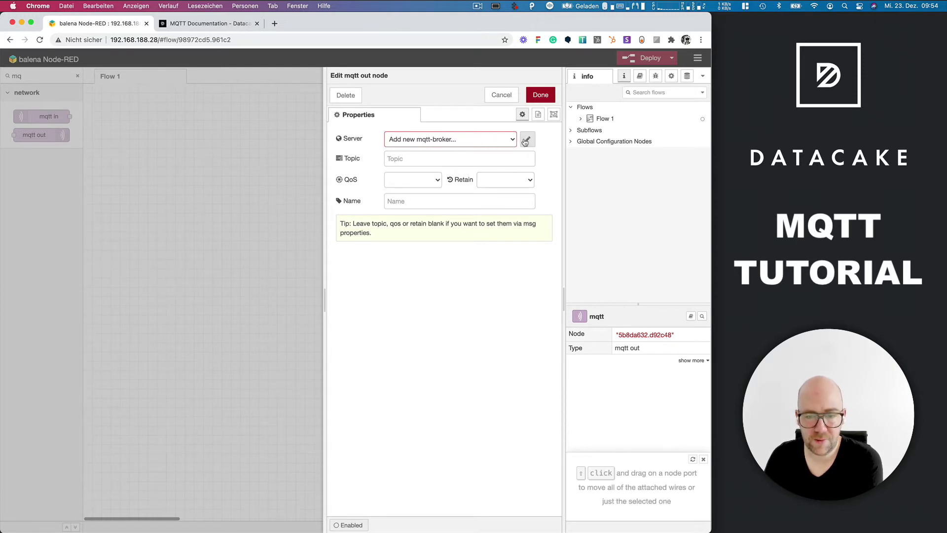
click(525, 141)
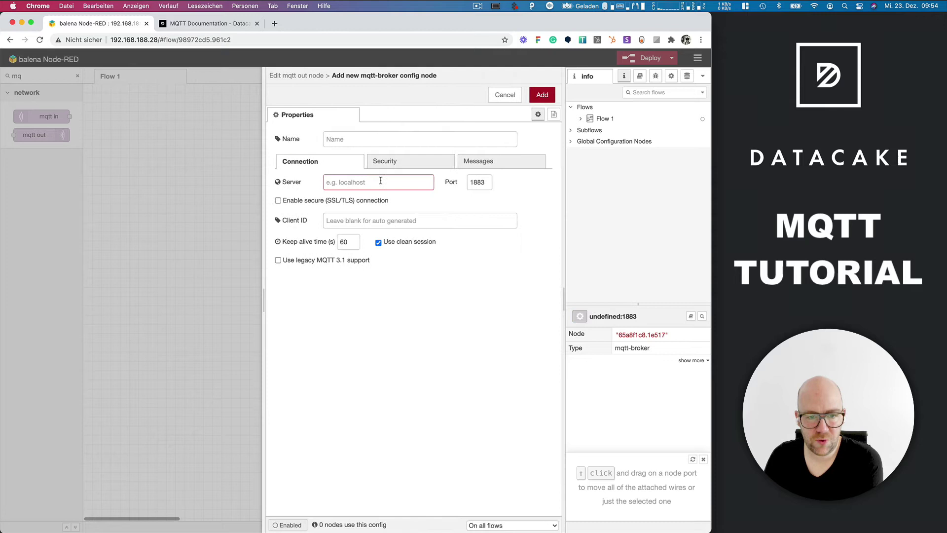
text(mq)
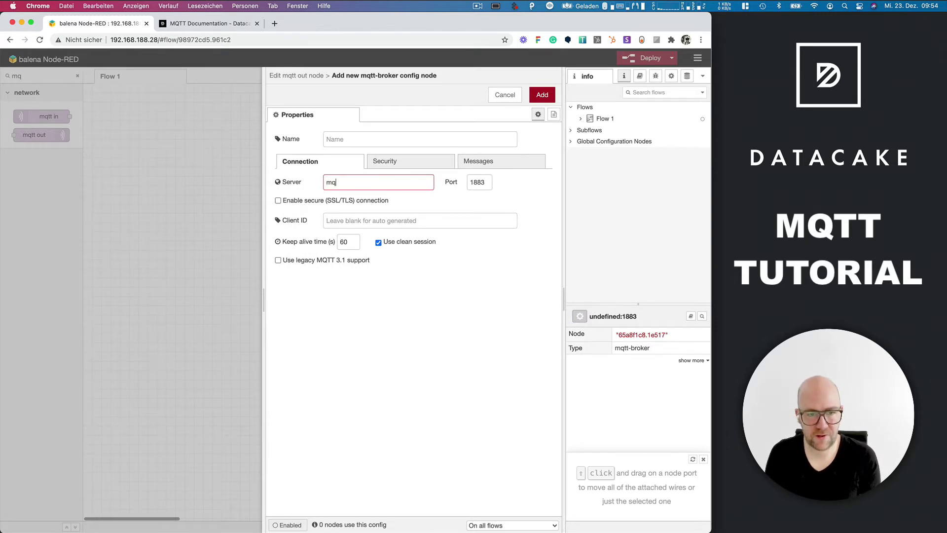
text(tt.da)
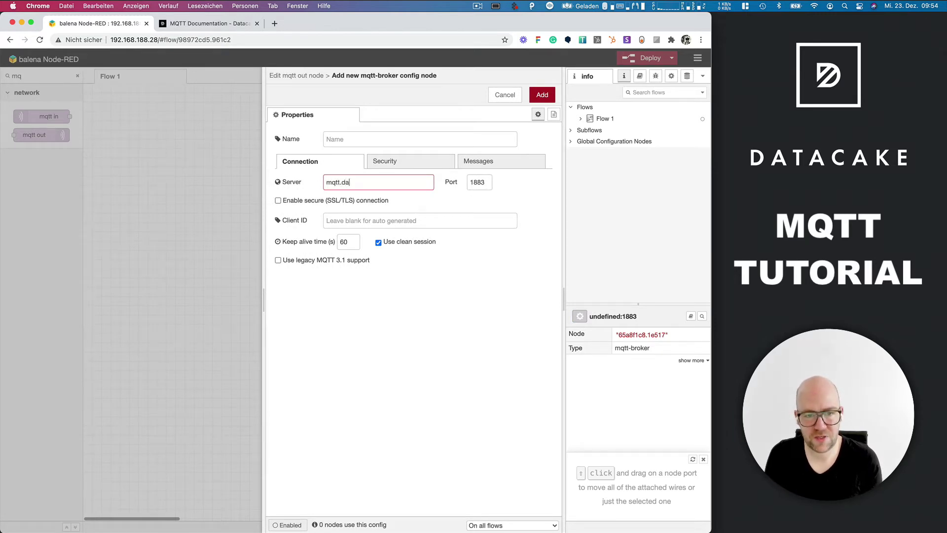
text(tacake.co)
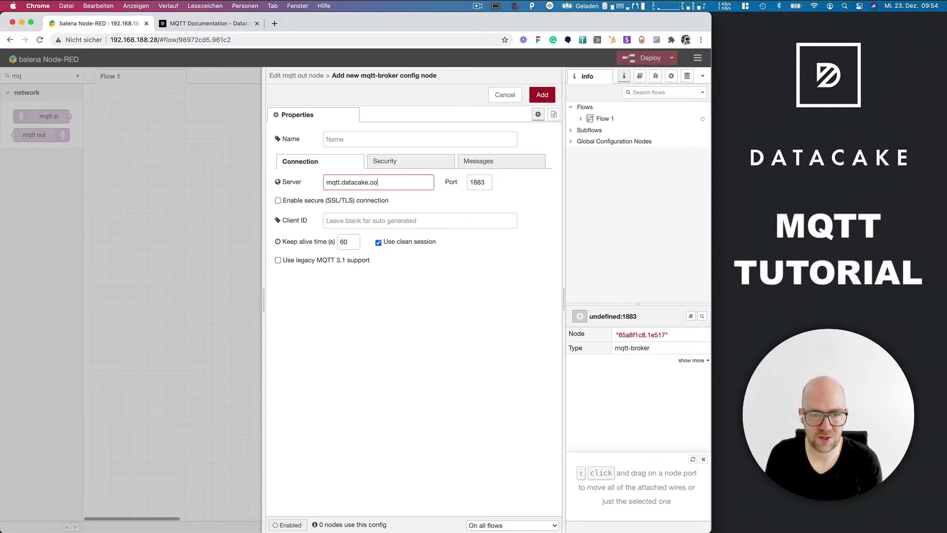
key(Tab)
text(88)
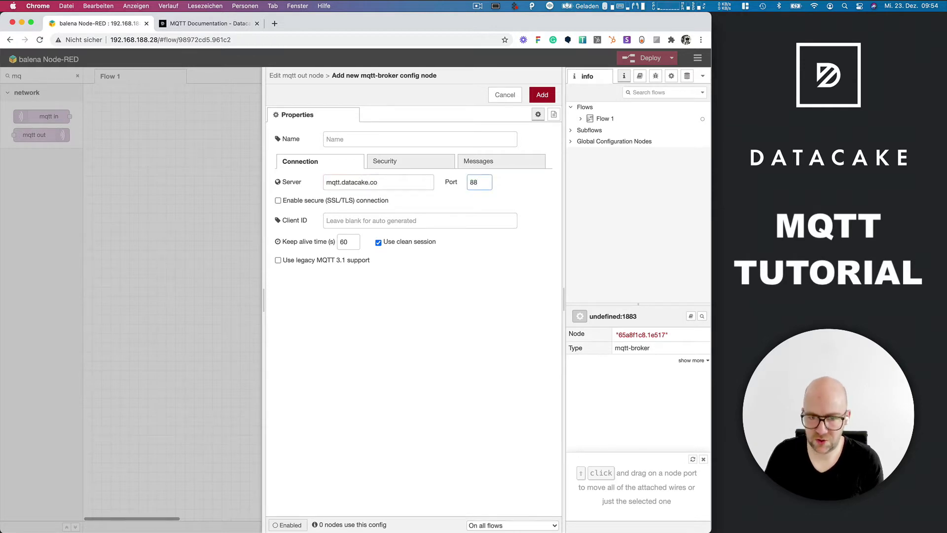
text(83)
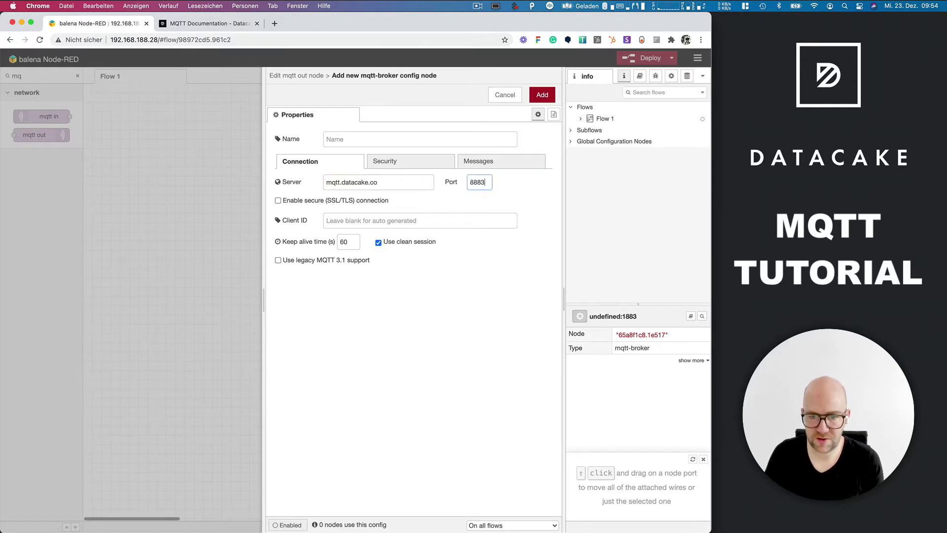
click(299, 200)
click(472, 214)
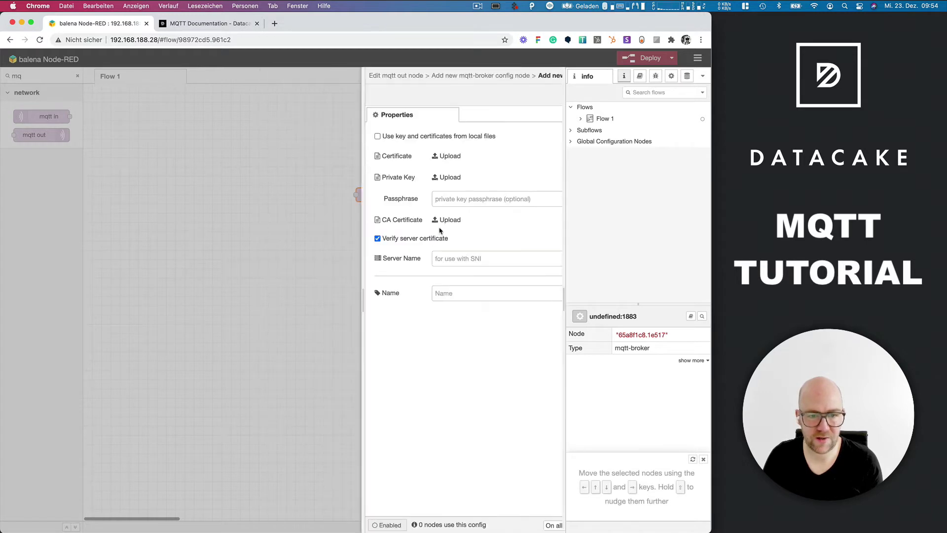
click(543, 95)
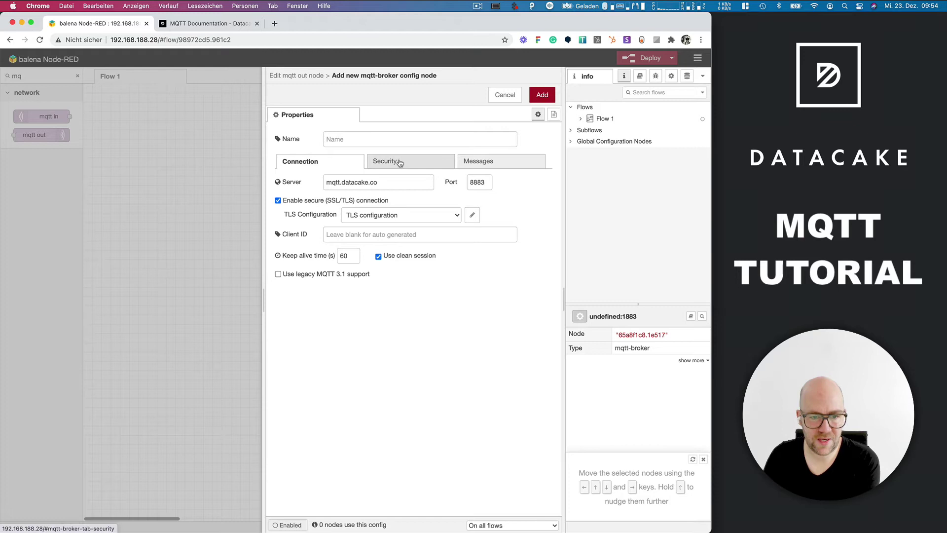
Step: Paste the API token as the broker's username and password, and add the broker
click(400, 163)
click(374, 187)
key(cmd+v)
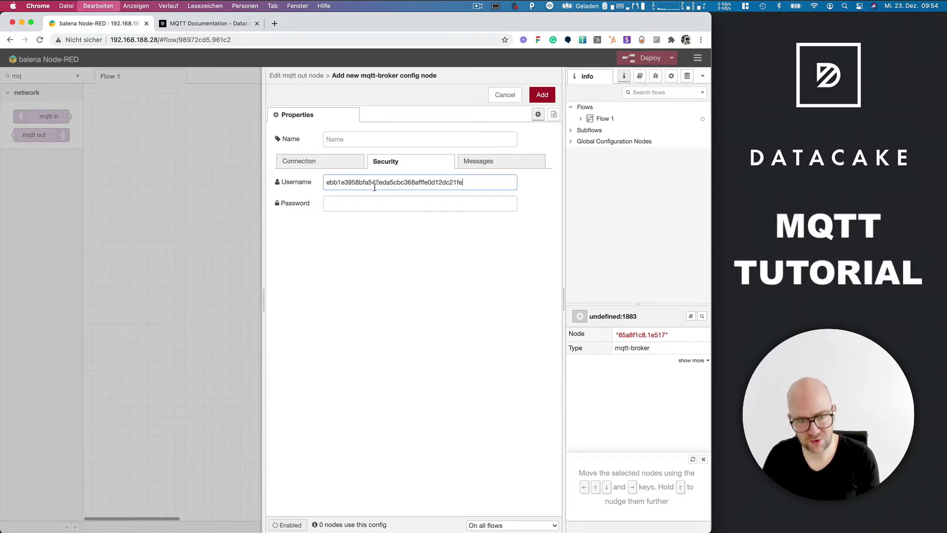
click(360, 199)
key(cmd+v)
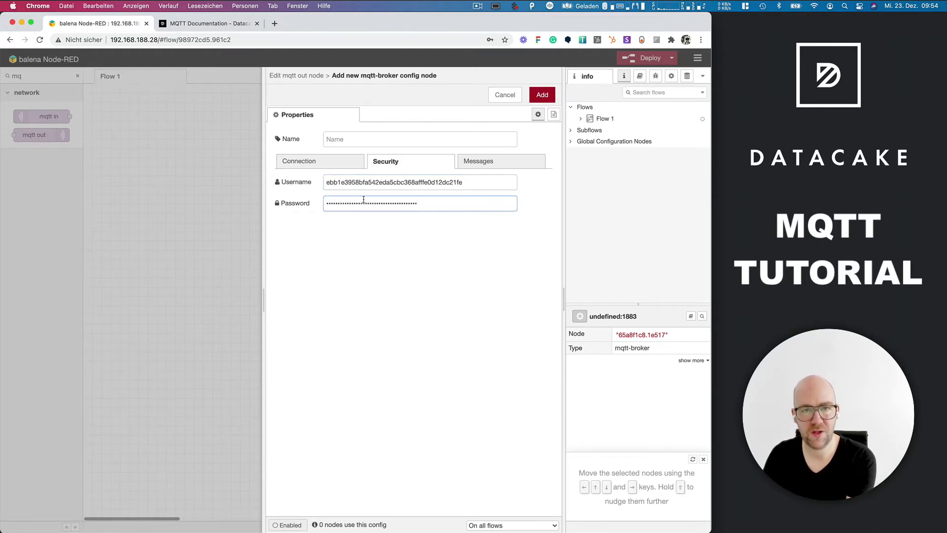
click(540, 94)
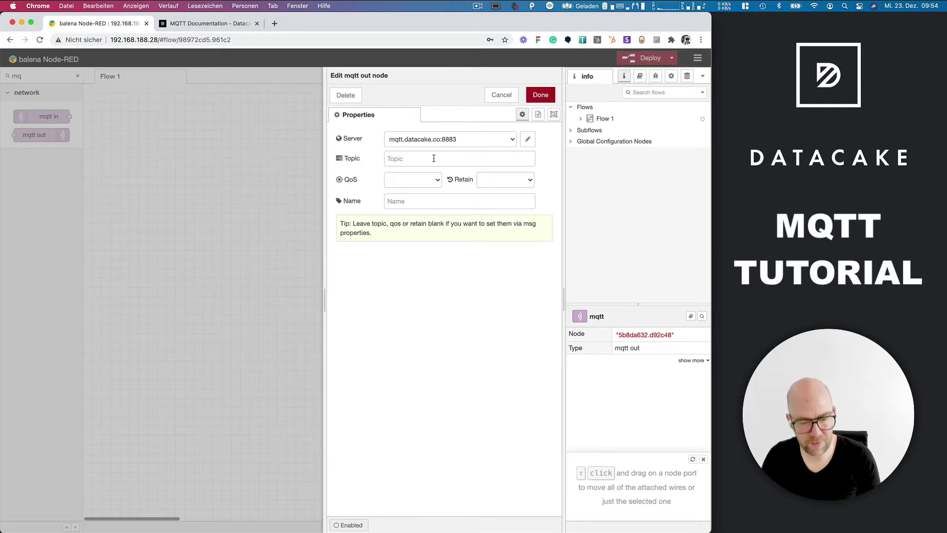
Step: Open MQTT Demo Device's MQTT integration details and select the dtck-pub publish topic
key(super+Tab)
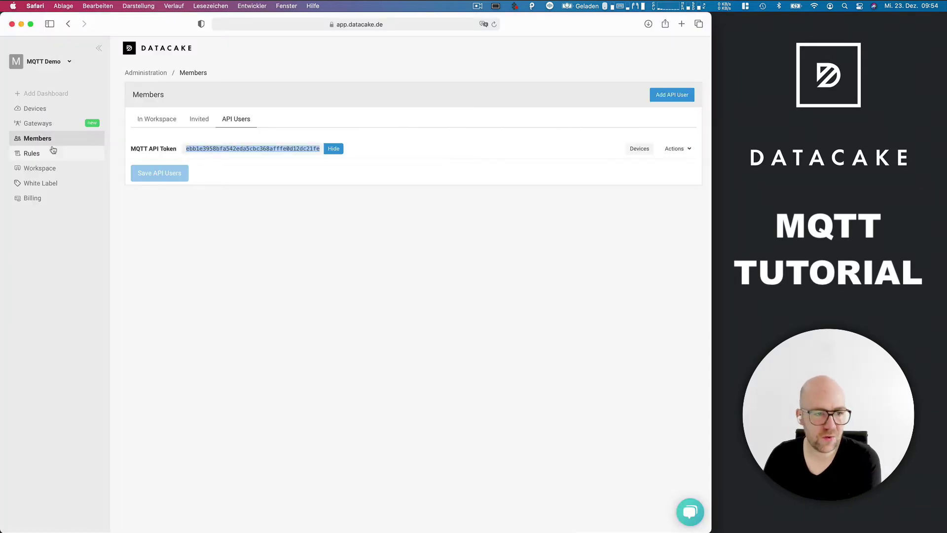
click(37, 109)
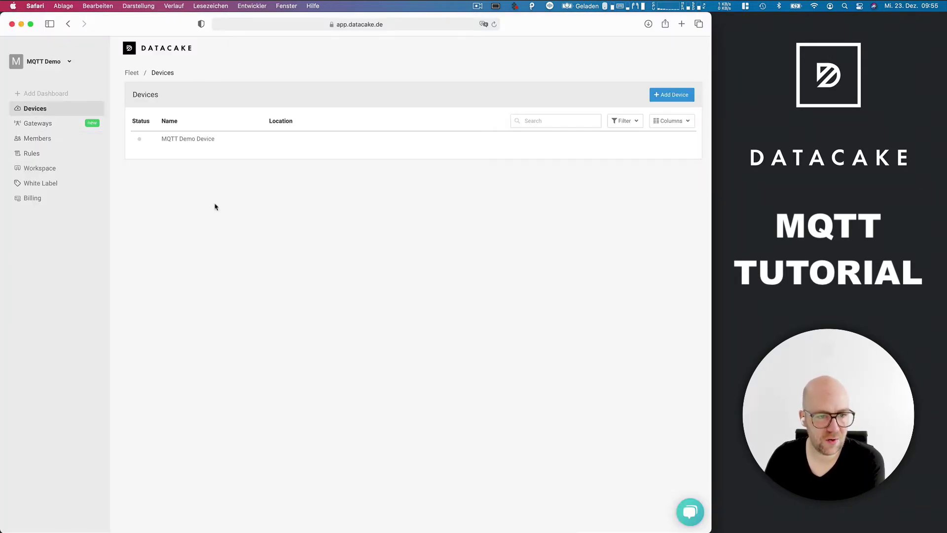
click(198, 140)
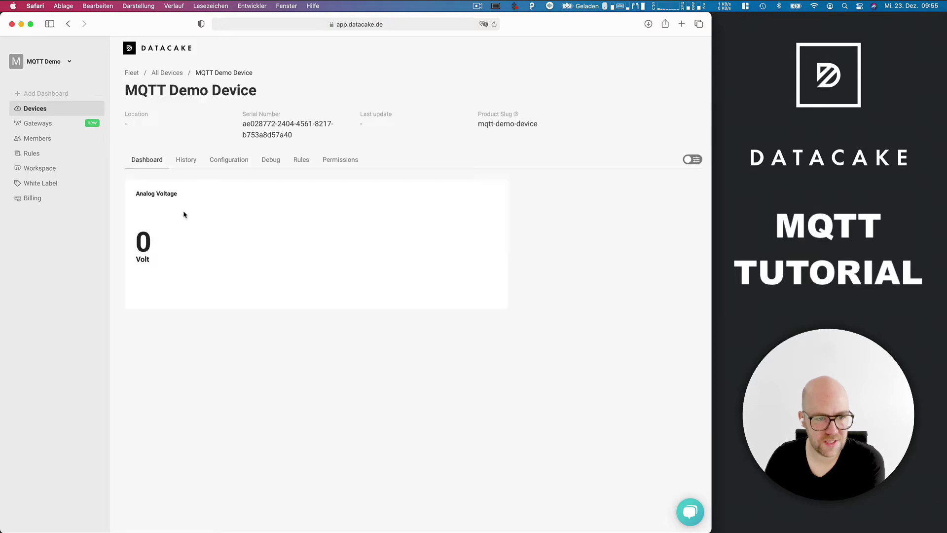
click(242, 164)
scroll(397, 281, down, 10)
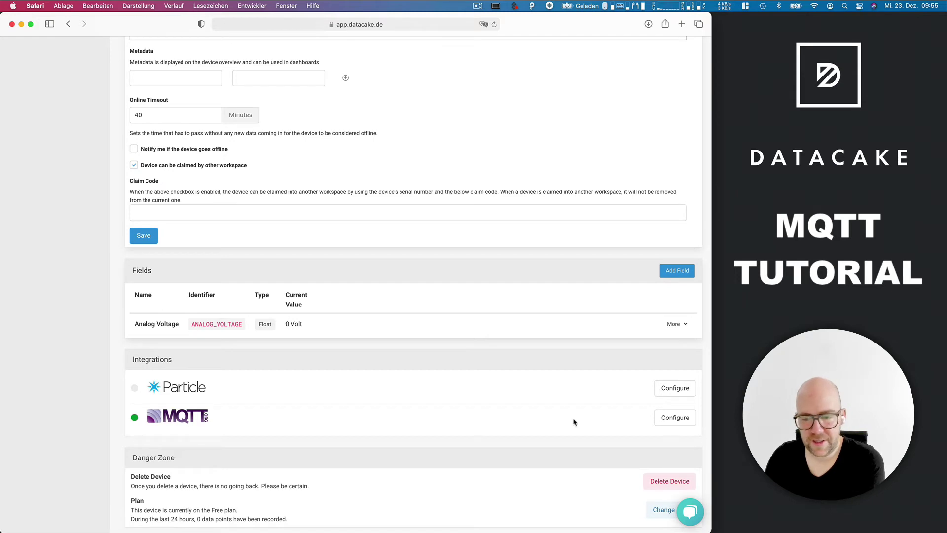
click(674, 418)
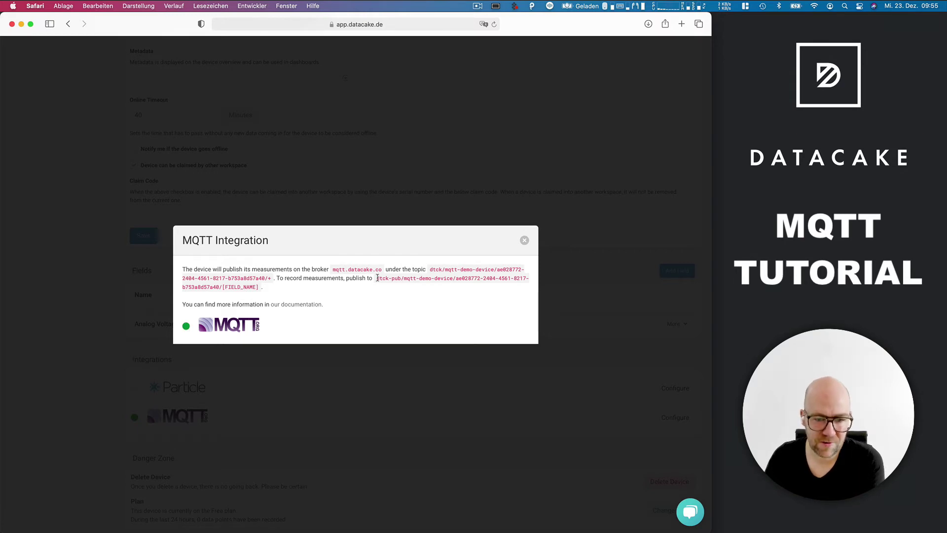
drag(278, 278, 260, 288)
key(super+Tab)
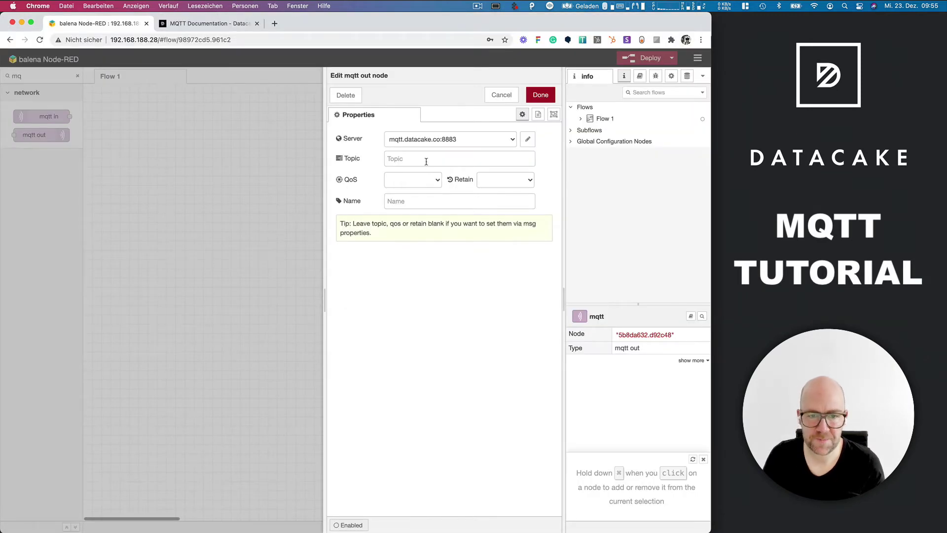
Step: Set the node's topic to the dtck-pub topic, replacing [FIELD_NAME] with ANALOG_VOLTAGE
click(426, 161)
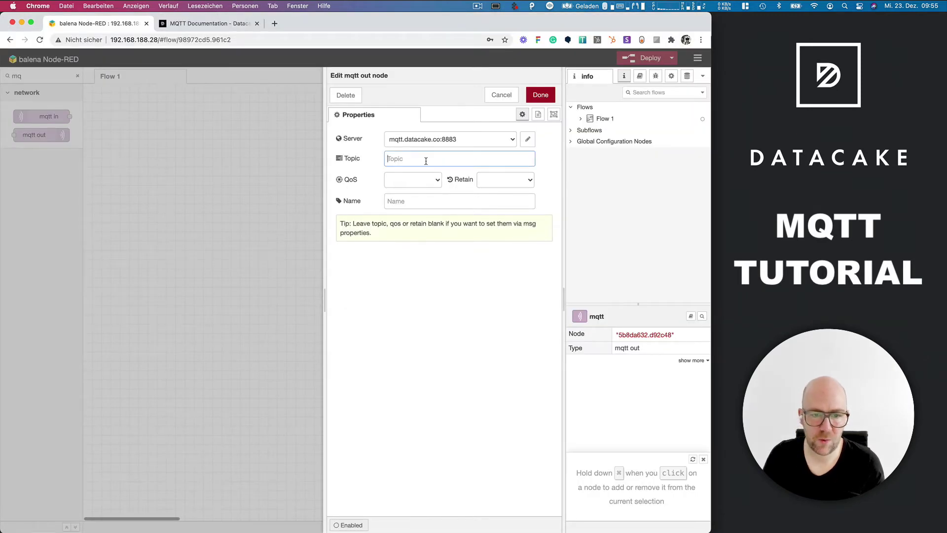
key(super+v)
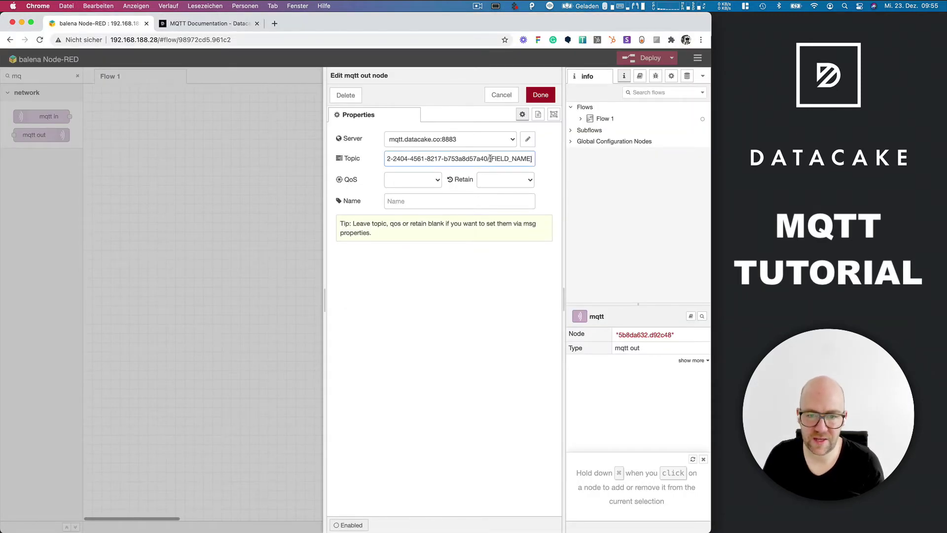
key(super+Tab)
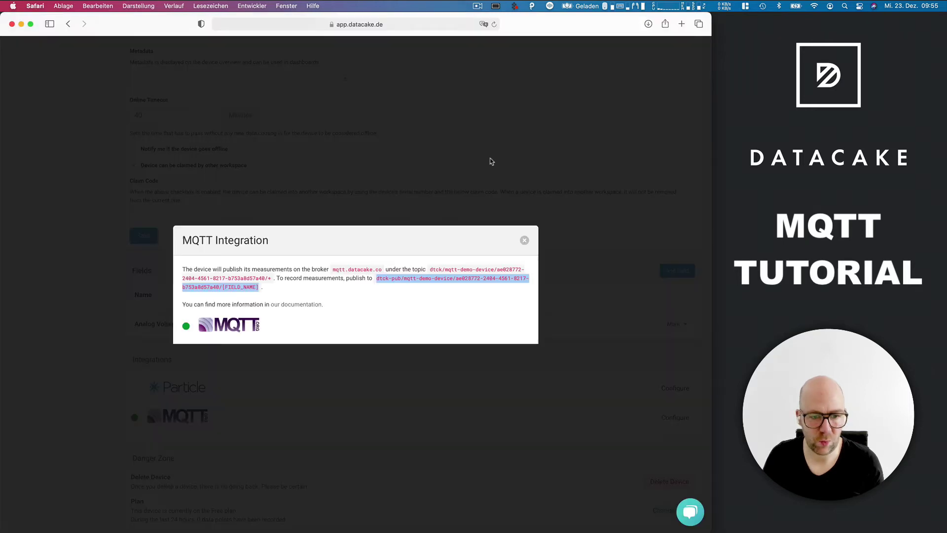
click(398, 413)
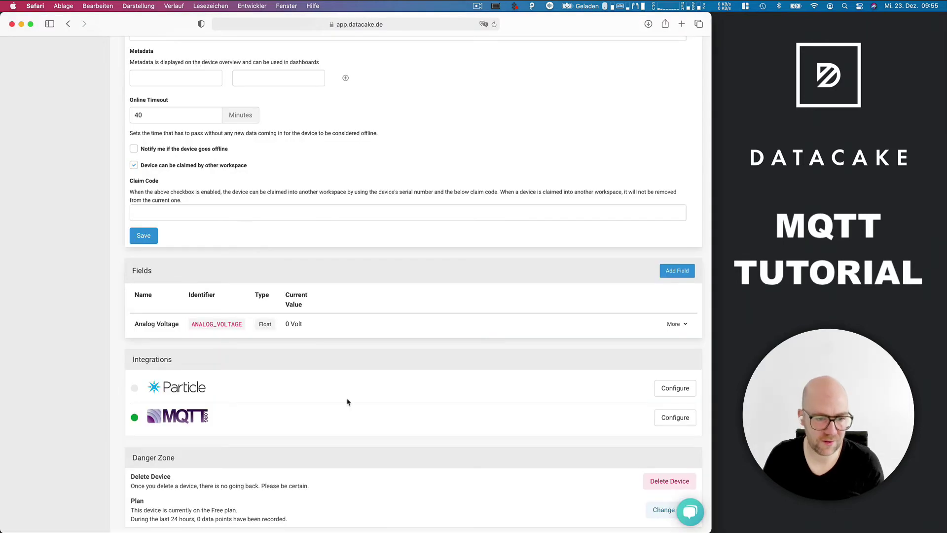
double_click(215, 324)
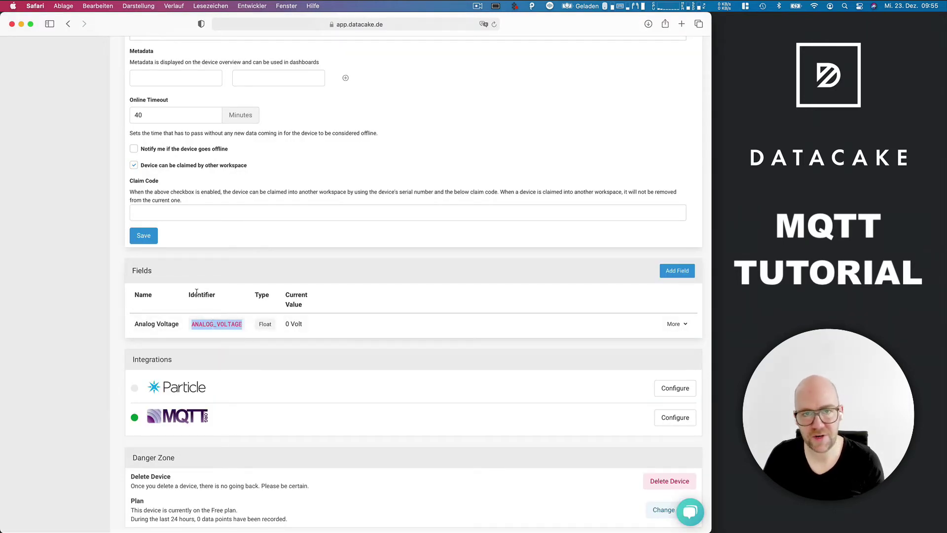
key(super+c)
key(super+Tab)
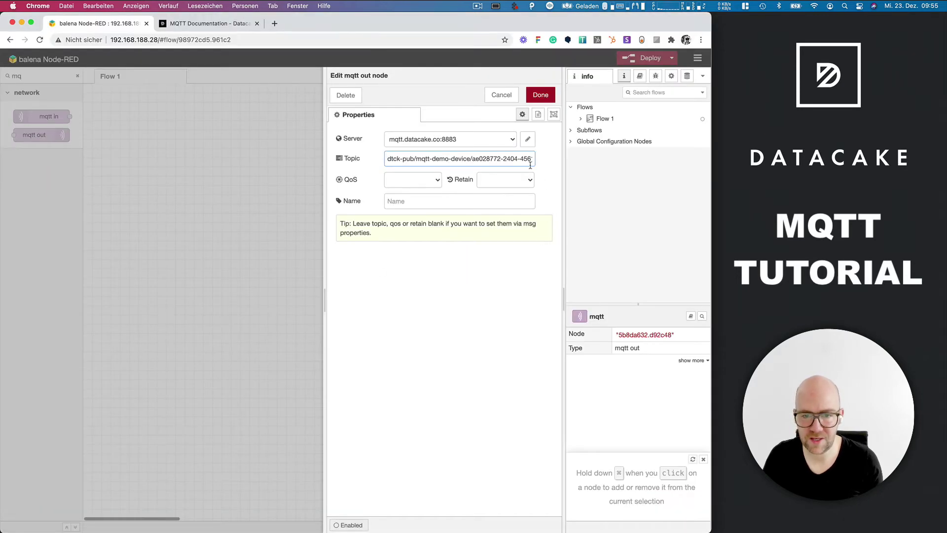
key(super+Right)
key(shift+Left)
key(shift+Left)
key(shift+Left)
key(shift+Left)
key(shift+Left)
key(shift+Left)
key(shift+Left)
key(shift+Left)
key(shift+Left)
key(shift+Left)
key(shift+Left)
key(shift+Left)
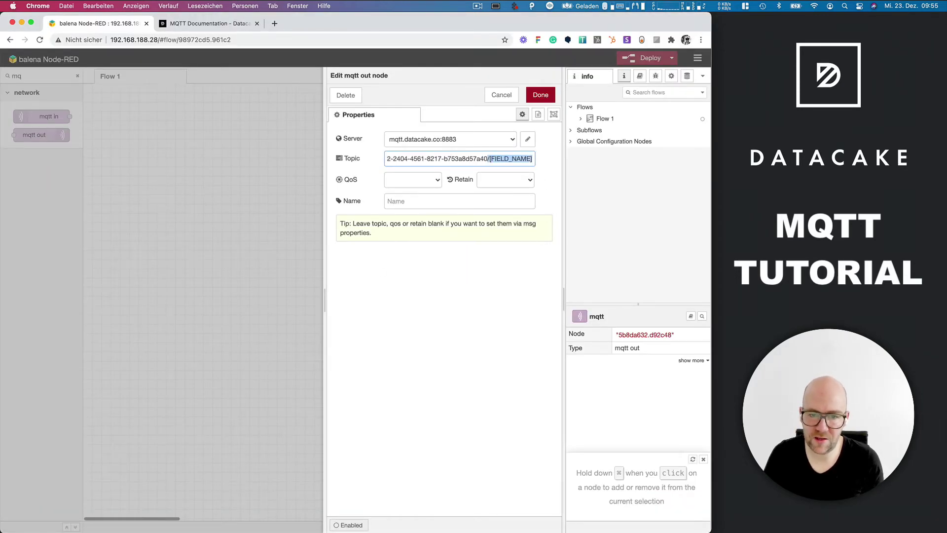
key(super+v)
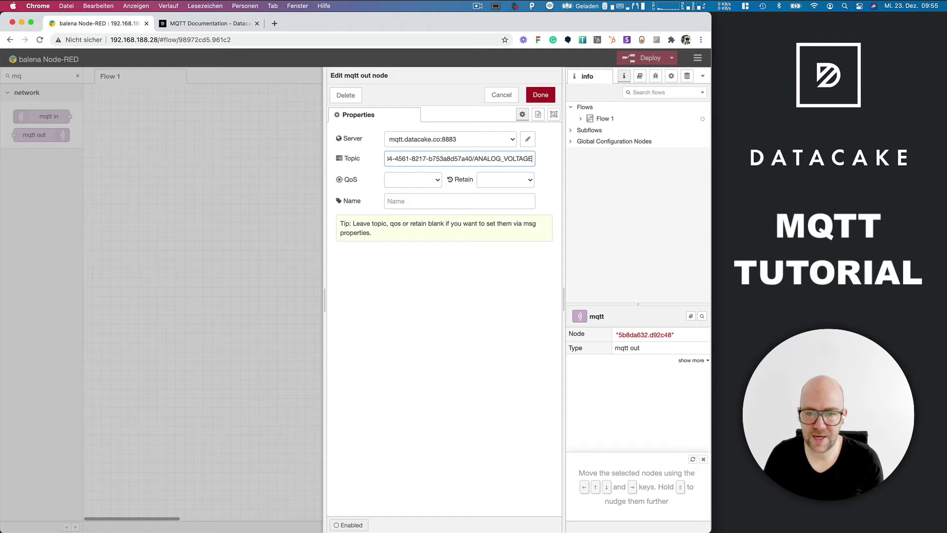
Step: Save the node, move it left, and deploy the flow without saving the password
click(543, 98)
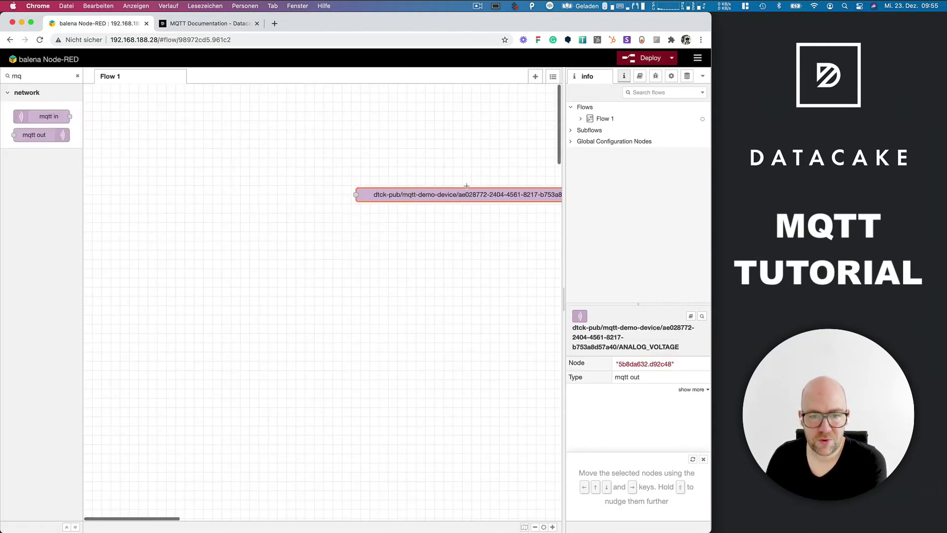
drag(433, 195, 303, 197)
click(646, 58)
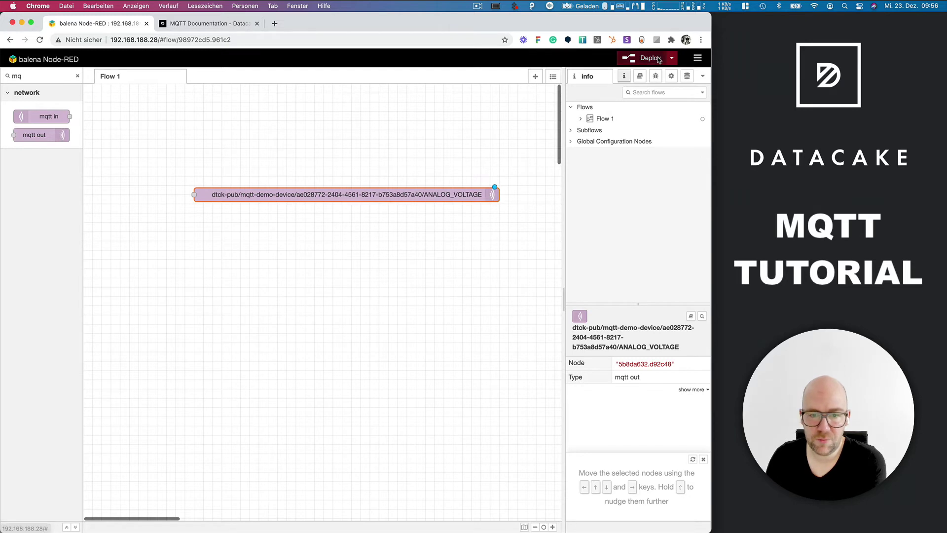
click(440, 191)
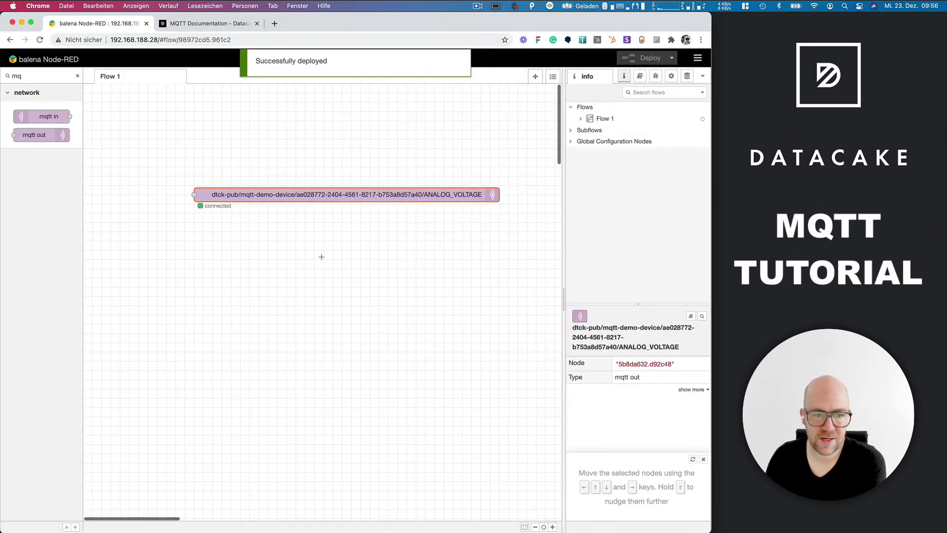
click(235, 249)
Step: Place an inject node on Flow 1 and wire it to the mqtt out node
drag(266, 195, 304, 177)
click(75, 76)
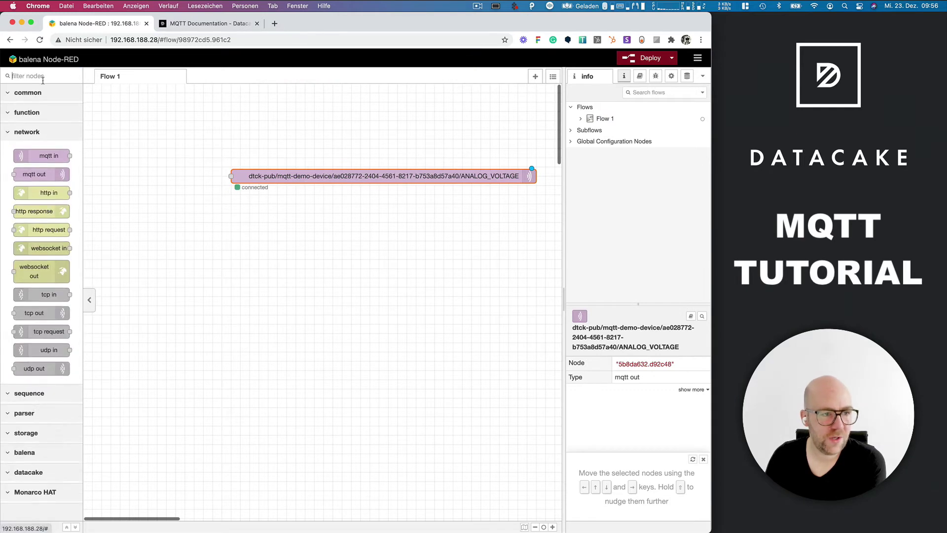
drag(46, 116, 231, 177)
click(178, 147)
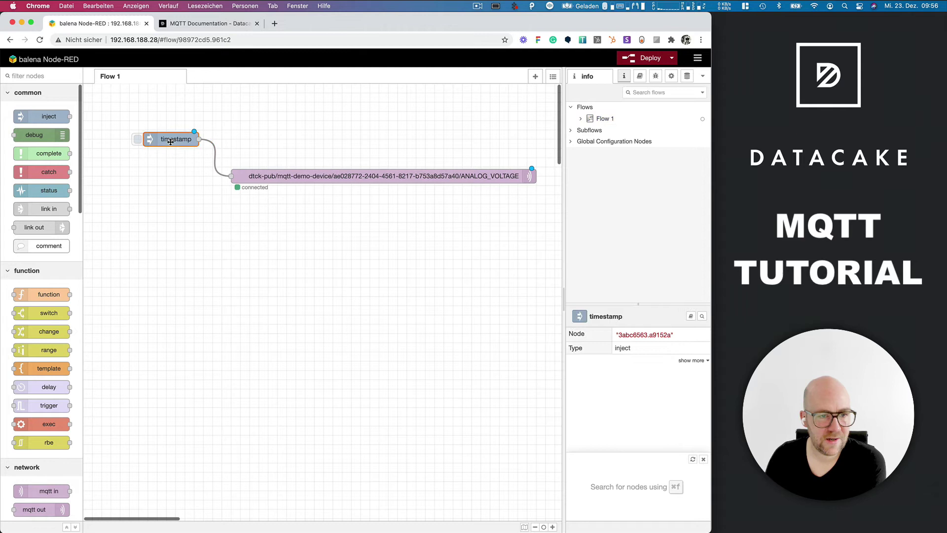
Step: Set the inject payload to the number 5.67 with no msg.topic, then deploy and send it
double_click(178, 143)
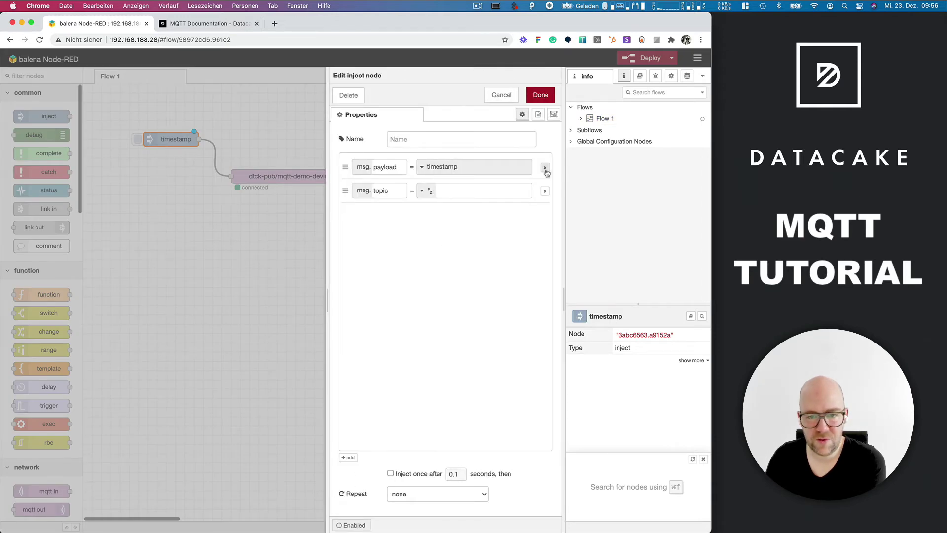
click(544, 189)
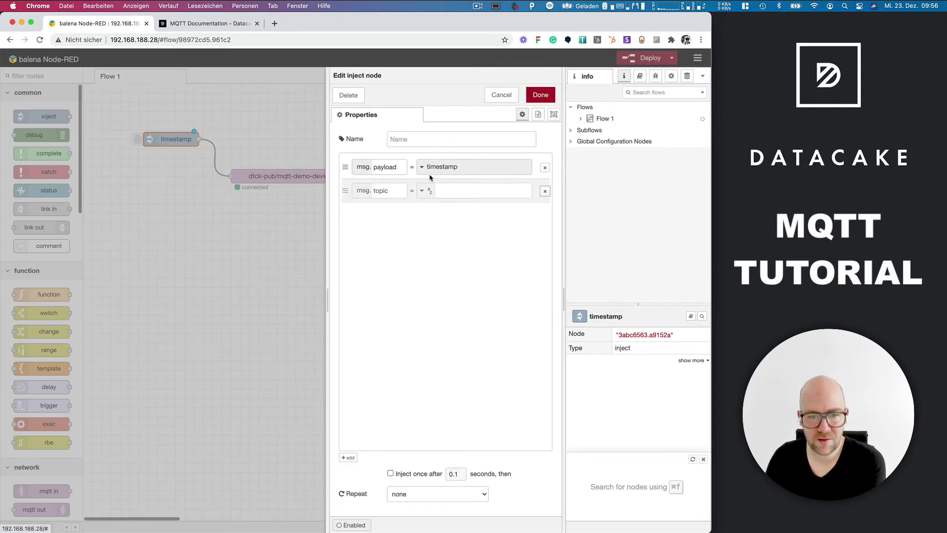
click(419, 173)
click(419, 172)
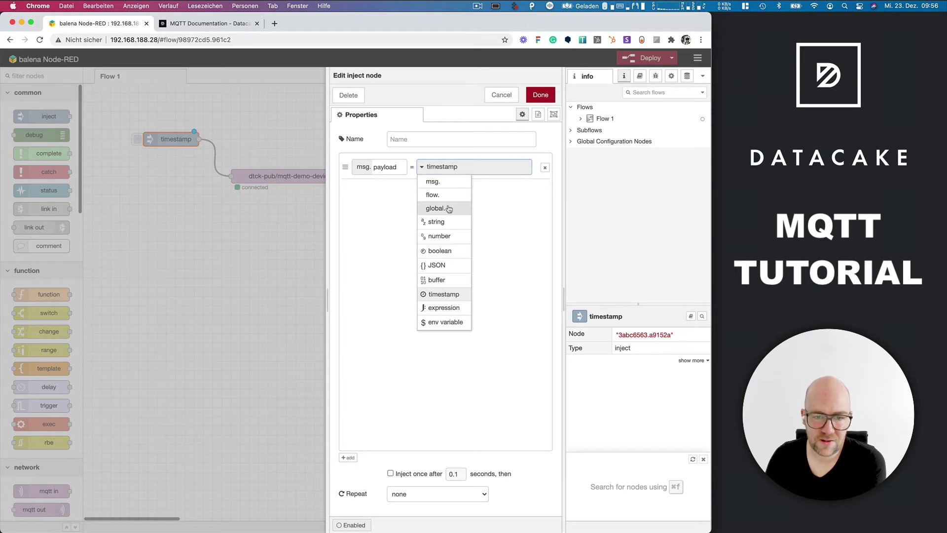
click(446, 233)
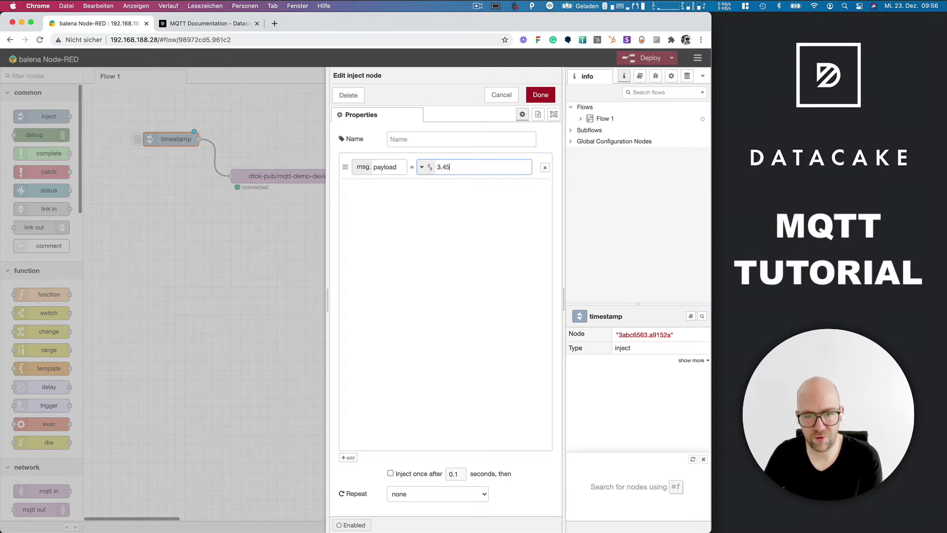
click(540, 95)
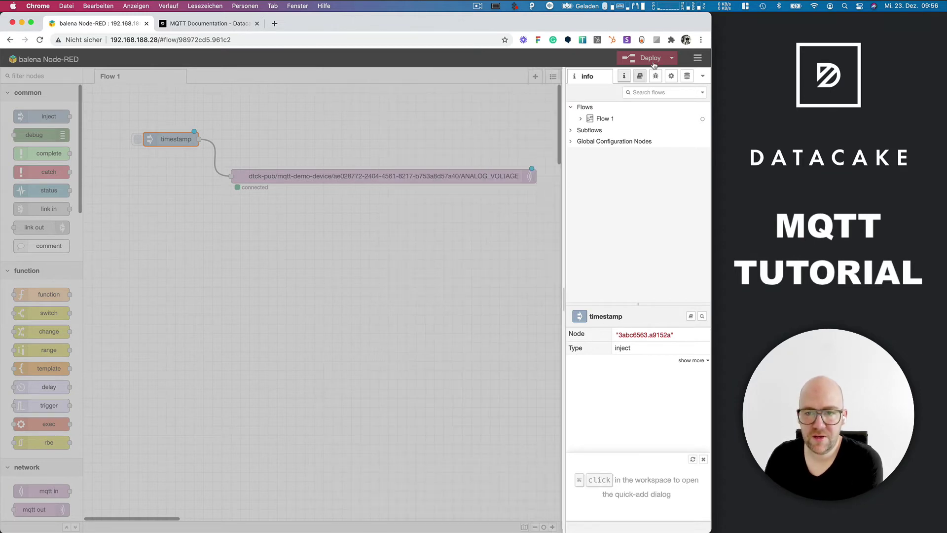
click(654, 61)
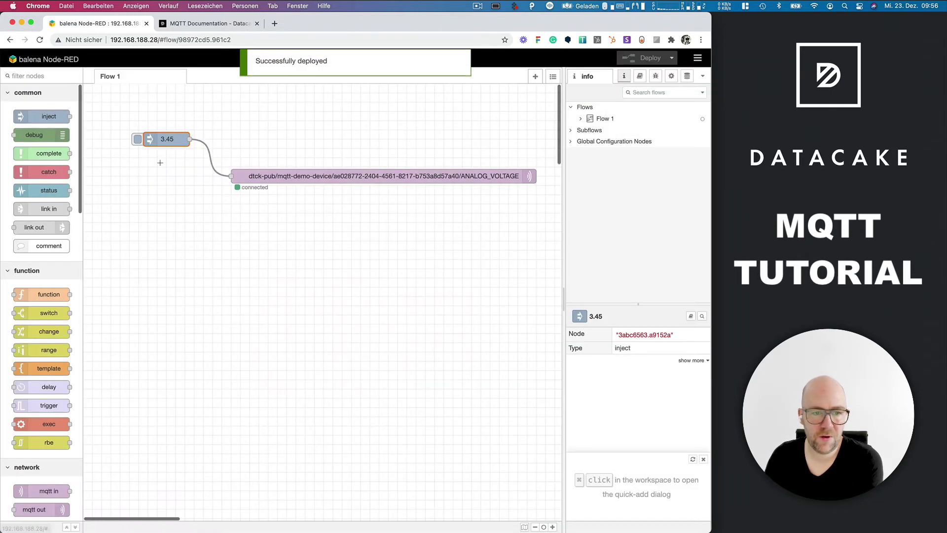
click(138, 140)
Step: Check the Datacake MQTT docs and drop an mqtt in node below the publish node
click(192, 28)
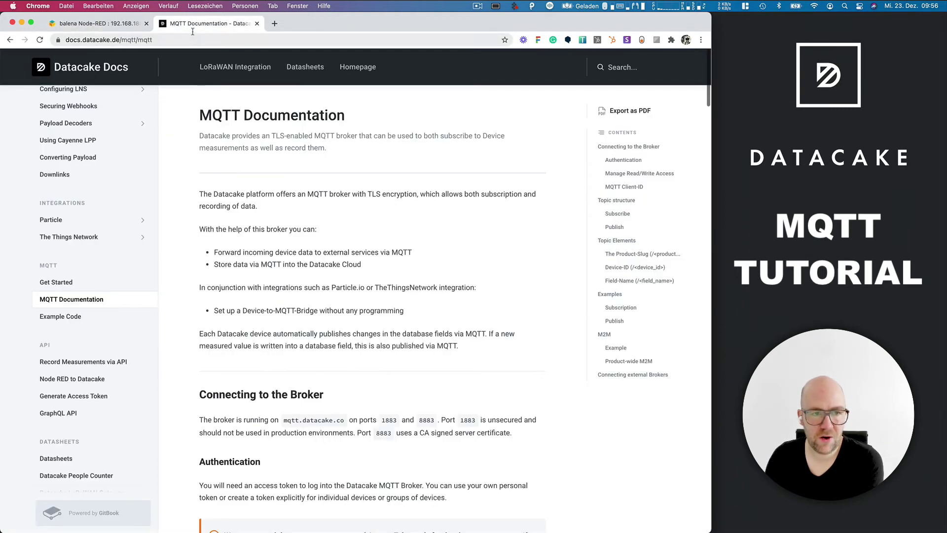
click(104, 28)
key(super+Tab)
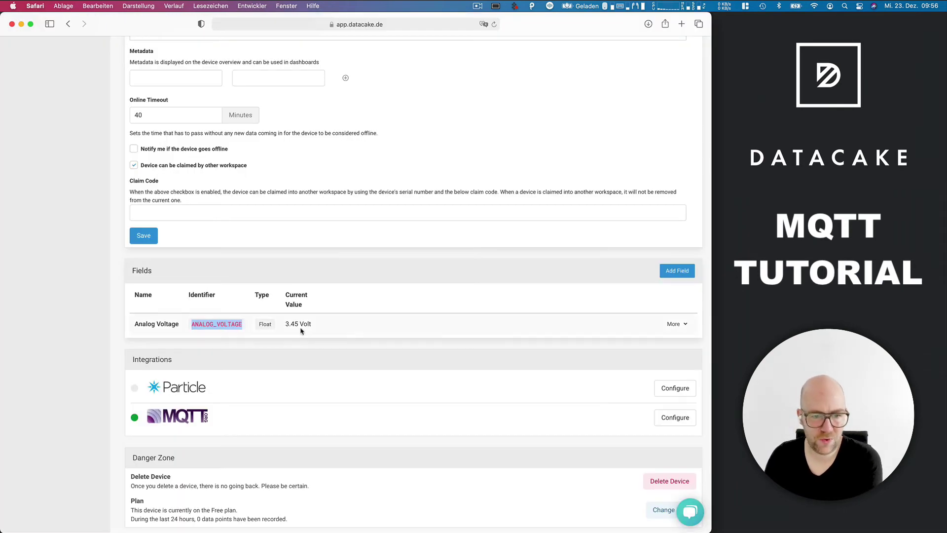
mouse_move(293, 330)
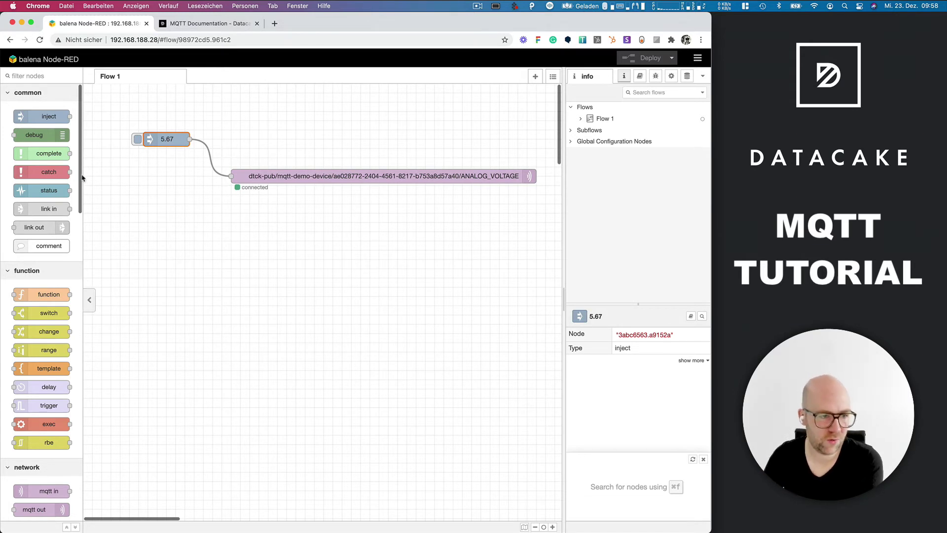
drag(48, 491, 149, 240)
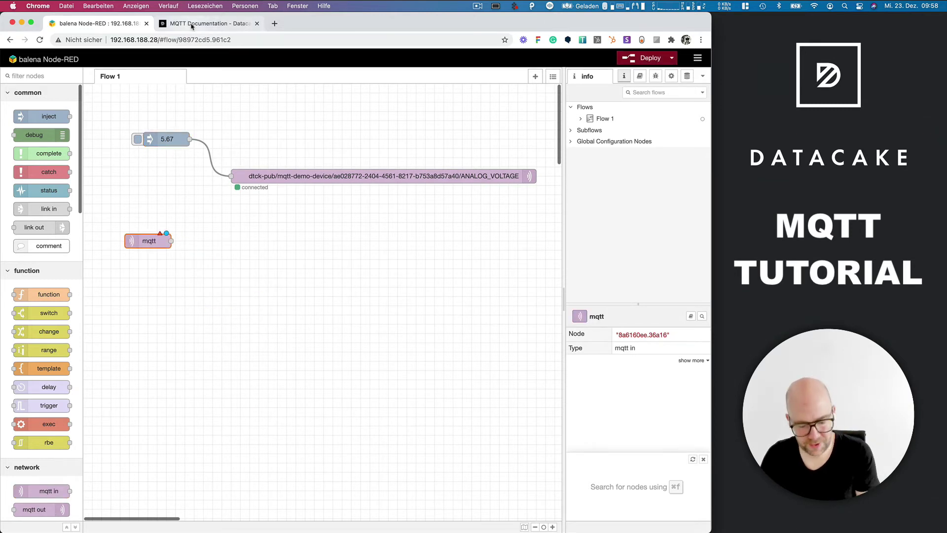
Step: Add a Boolean field named 'Switch State' to the Datacake device
key(super+Tab)
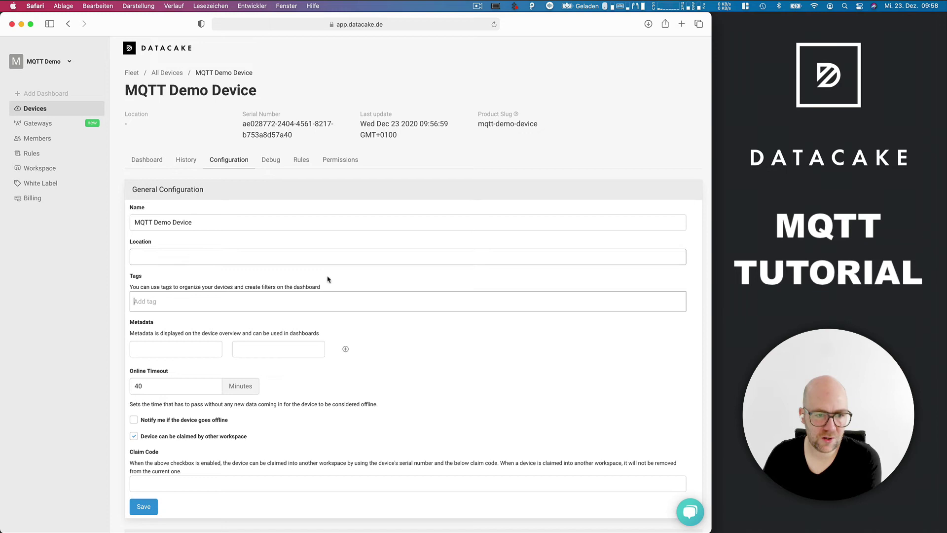
scroll(328, 279, down, 10)
click(674, 271)
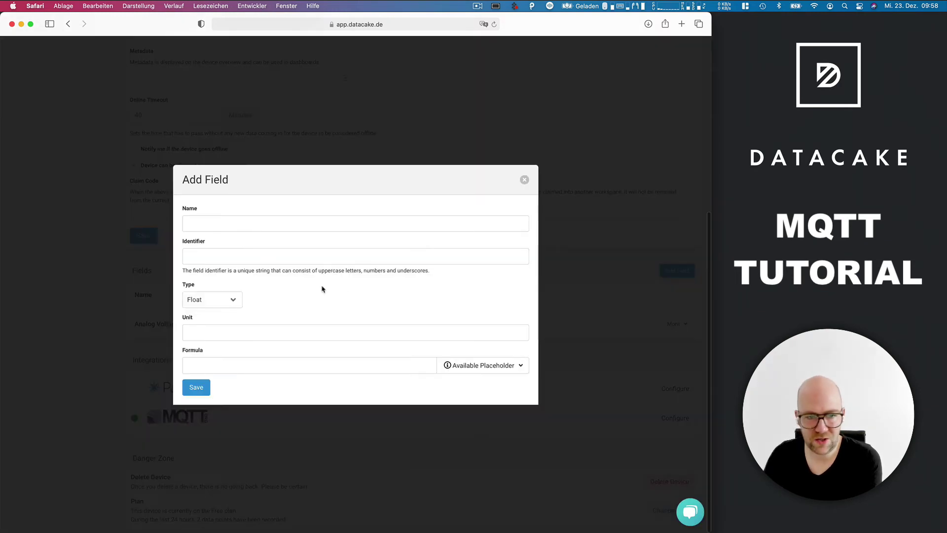
click(242, 223)
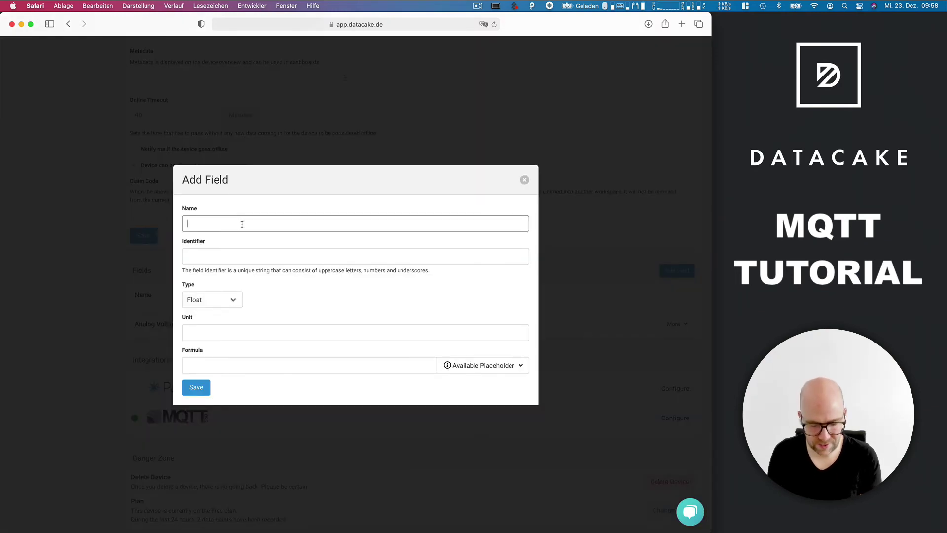
text(Switch State)
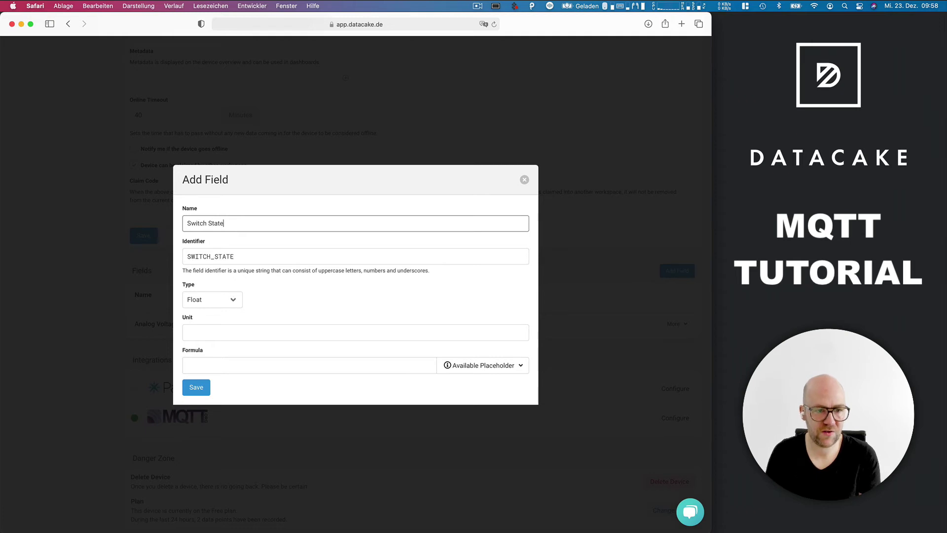
click(217, 299)
click(220, 315)
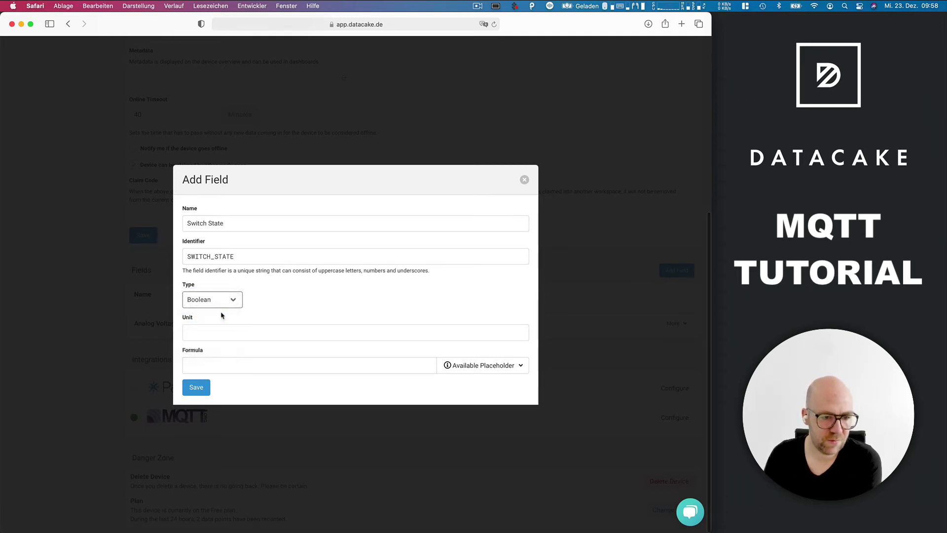
click(196, 387)
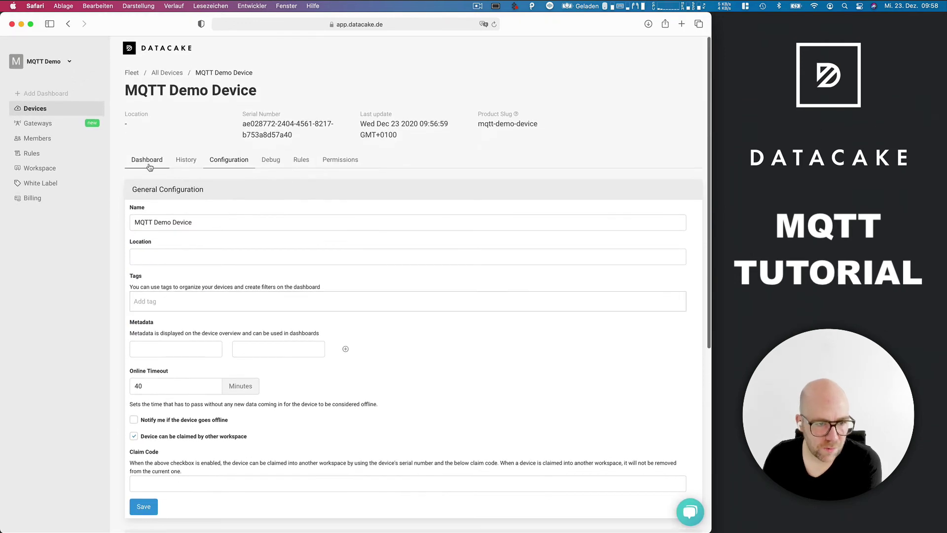
Step: Add a Switch widget bound to Switch State, full width, above Analog Voltage on the dashboard
click(692, 159)
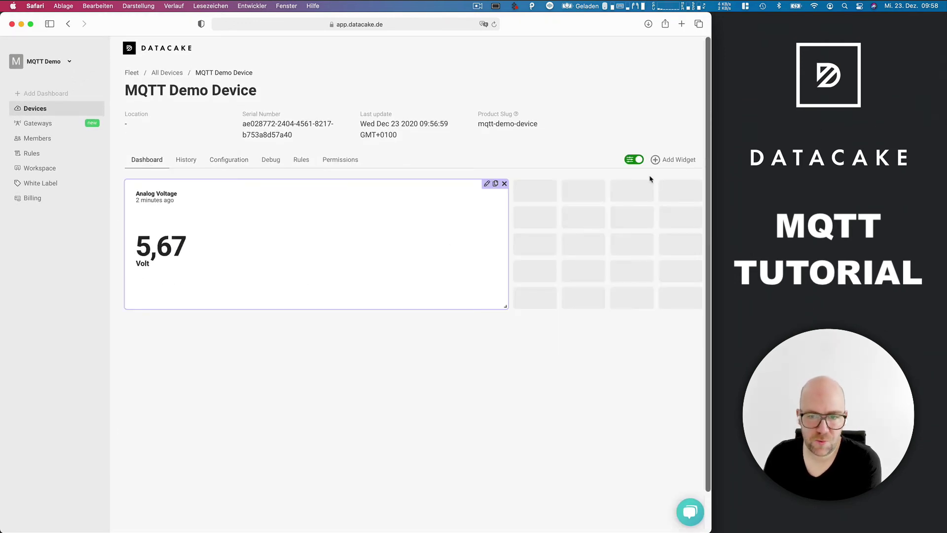
click(664, 163)
click(264, 409)
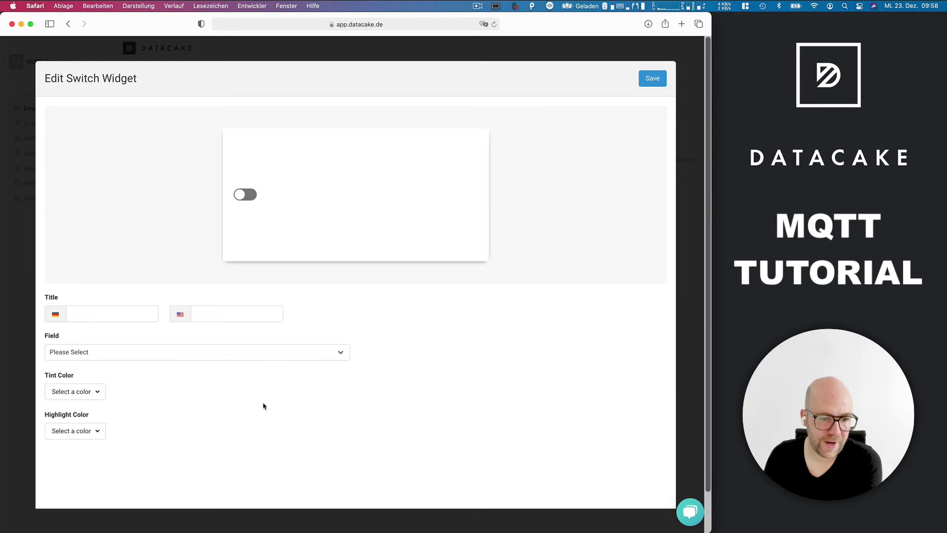
click(114, 346)
click(114, 360)
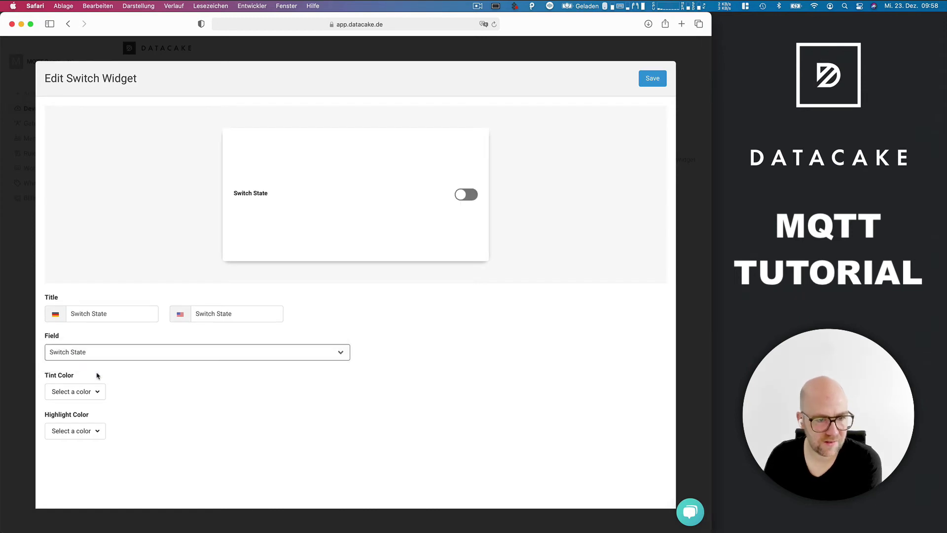
click(651, 79)
drag(215, 311, 215, 196)
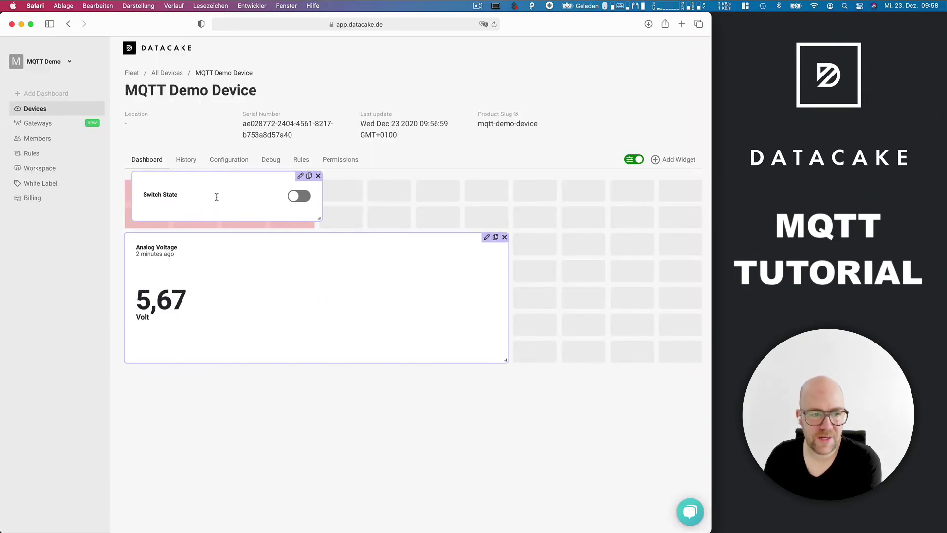
drag(311, 223, 513, 227)
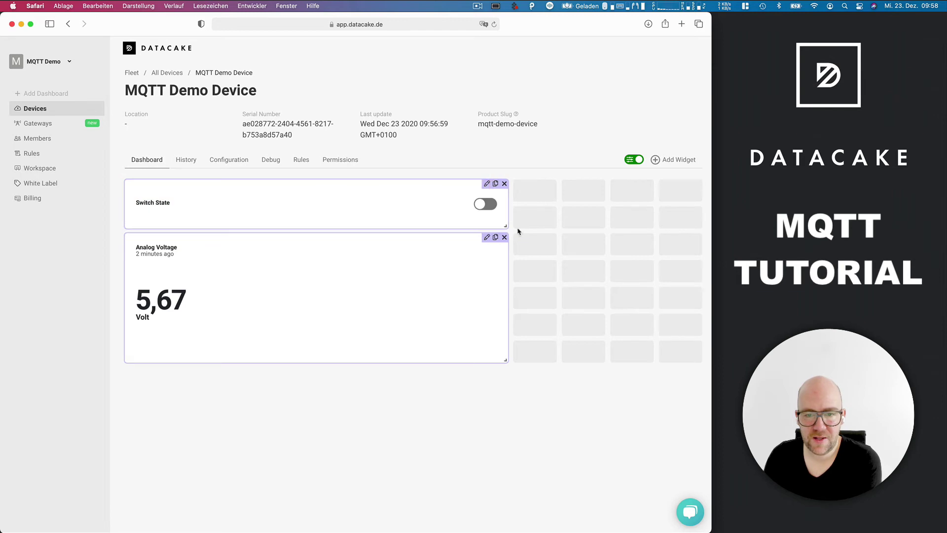
click(635, 159)
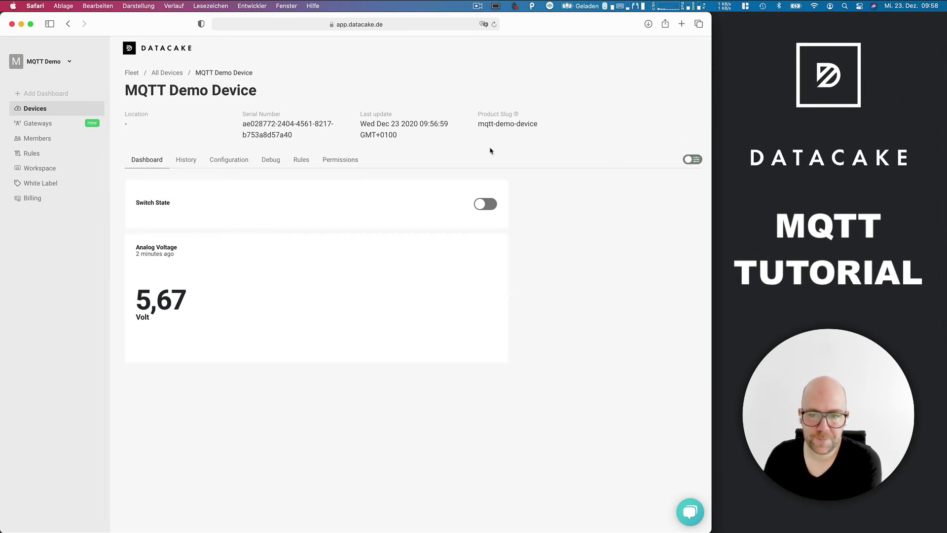
Step: Copy the device's MQTT topic from its configuration's MQTT details
click(236, 157)
scroll(400, 349, down, 6)
click(689, 416)
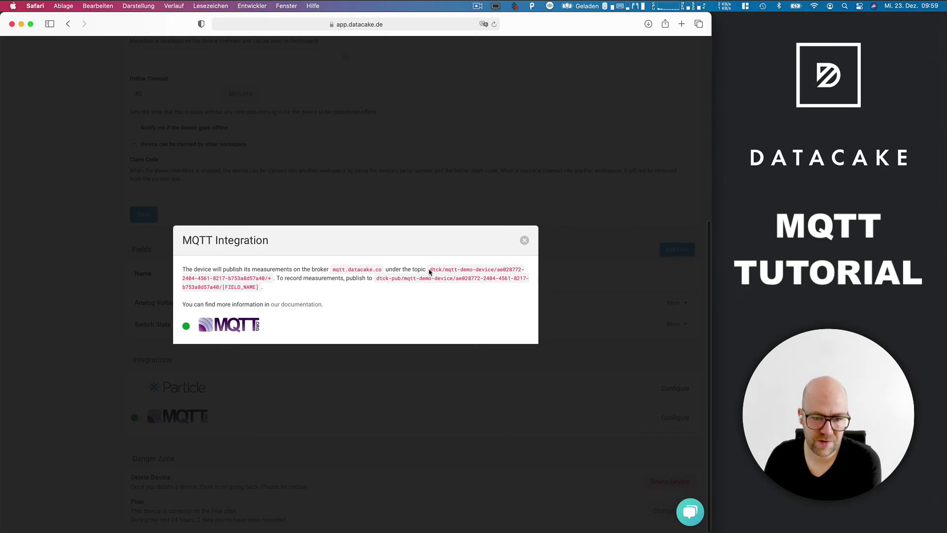
drag(430, 269, 273, 276)
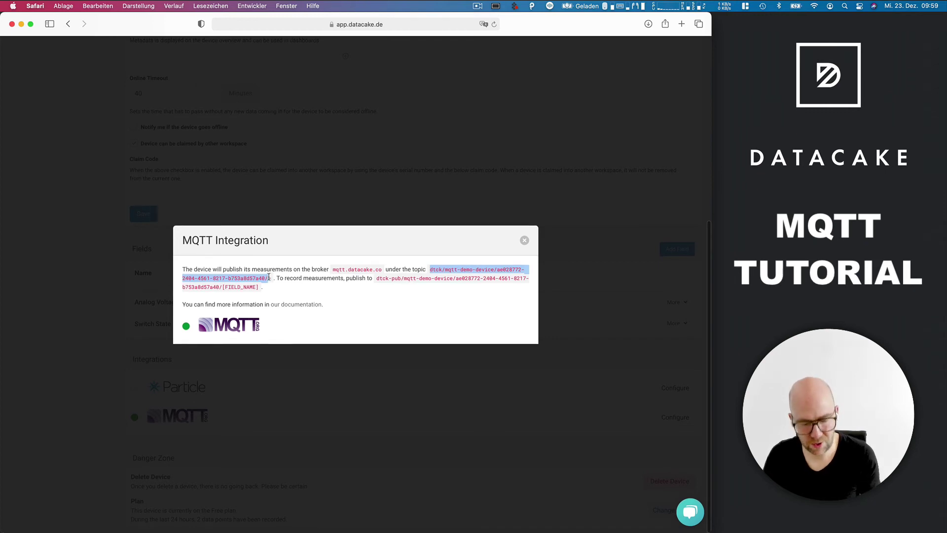
key(super+Tab)
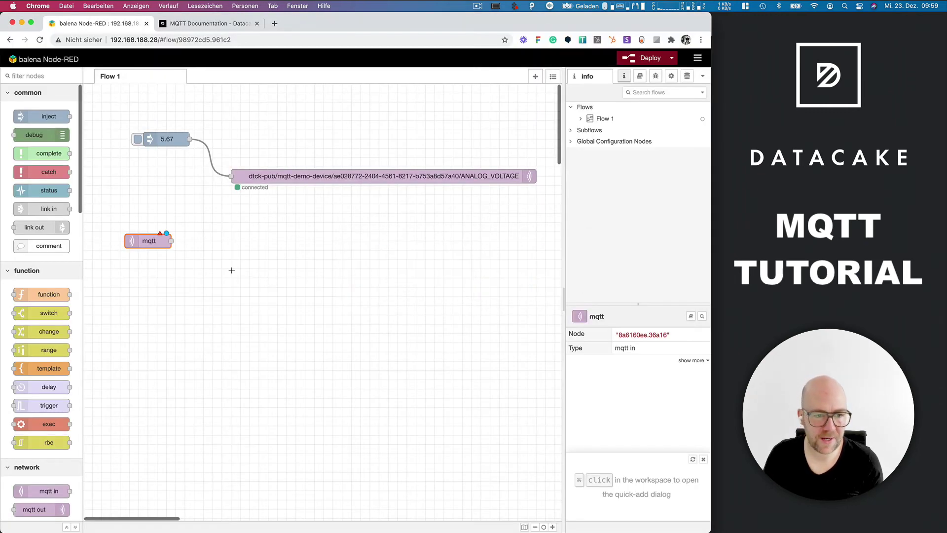
Step: Set the mqtt in node's topic to the device topic followed by SWITCH_STATE
double_click(144, 240)
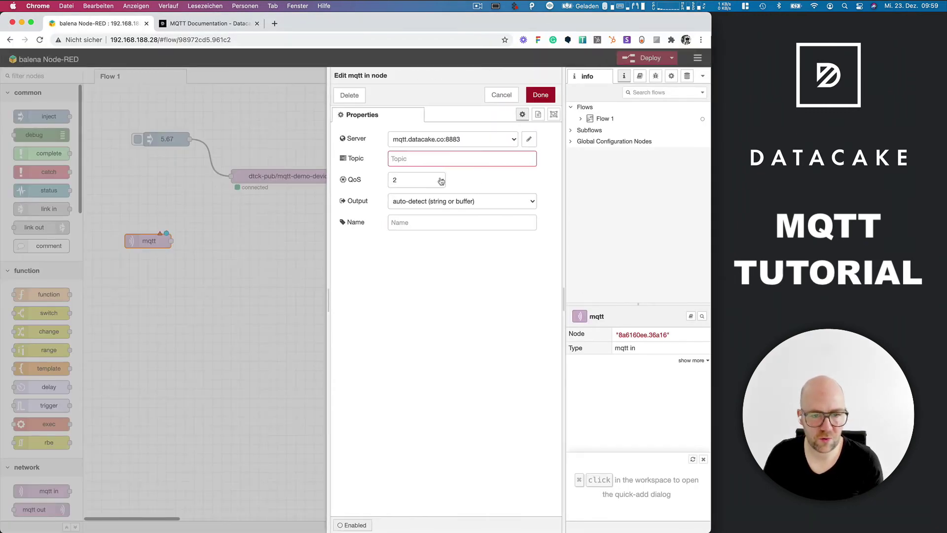
click(458, 135)
click(421, 158)
key(super+v)
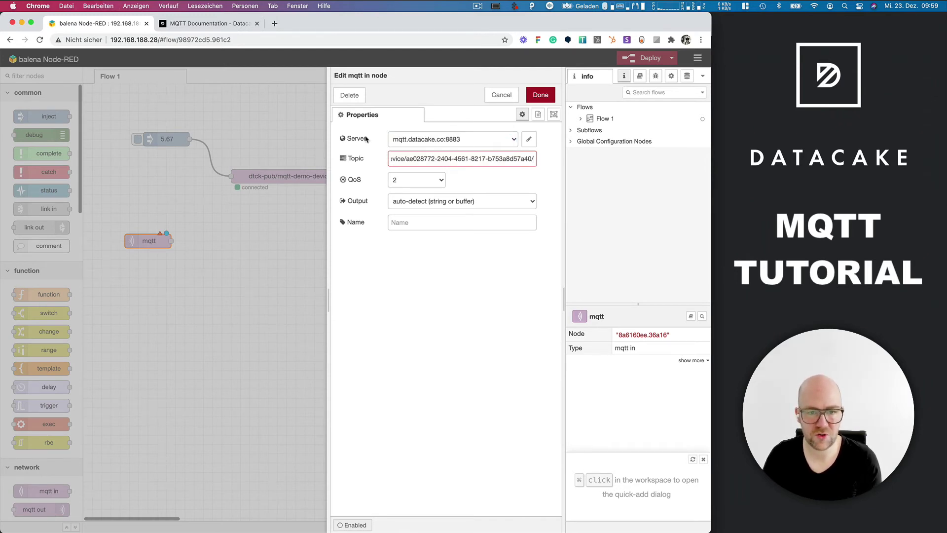
key(super+Tab)
key(Escape)
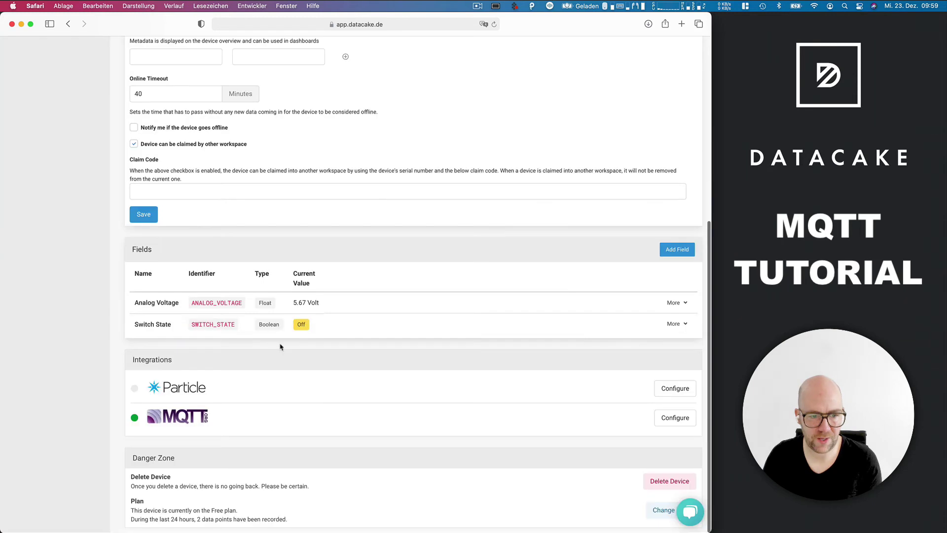
double_click(210, 321)
key(super+c)
key(super+Tab)
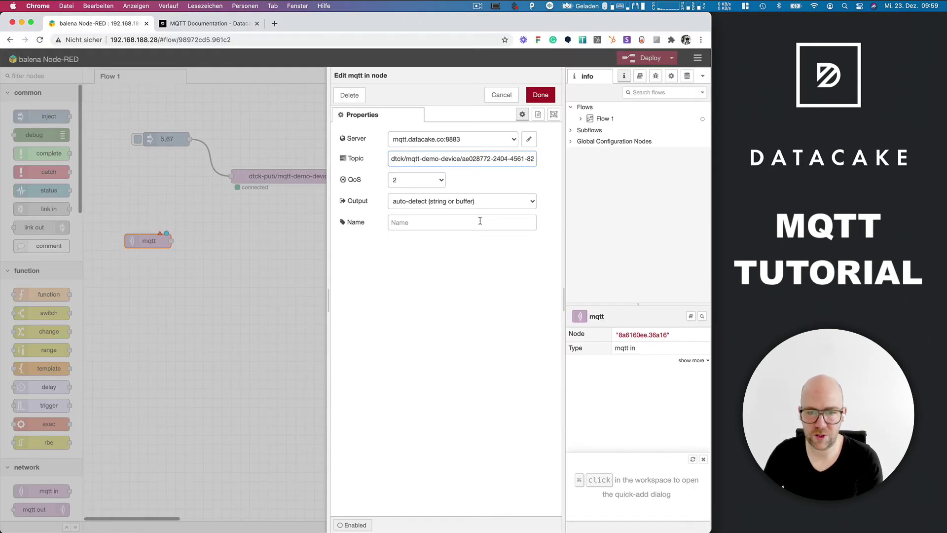
key(super+Right)
key(super+v)
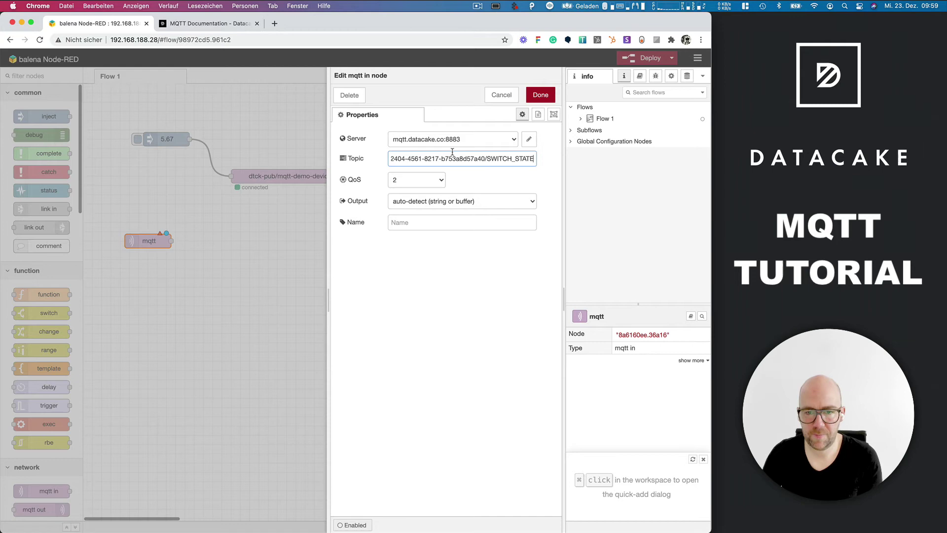
click(541, 94)
Step: Deploy, add a debug node wired to the SWITCH_STATE input, and deploy again
click(642, 58)
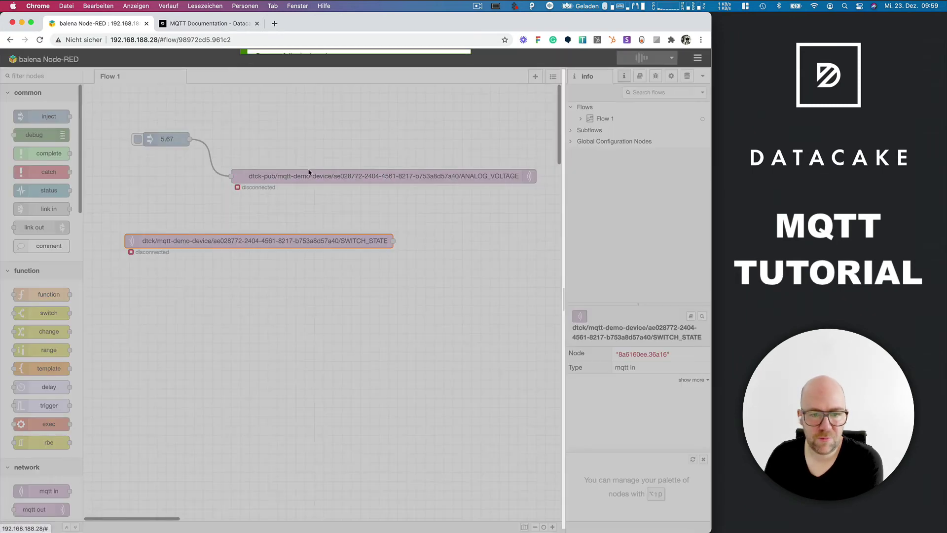
drag(32, 134, 448, 241)
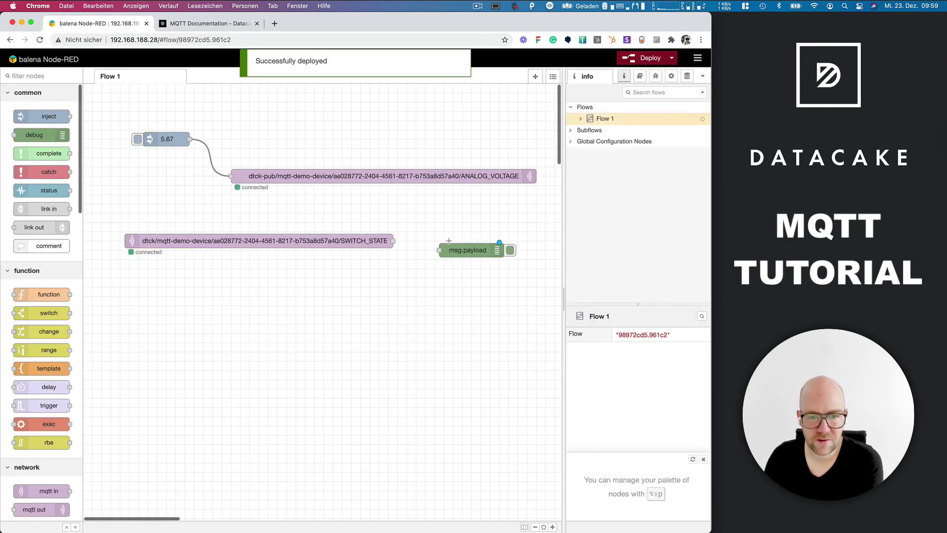
drag(392, 241, 479, 221)
click(641, 57)
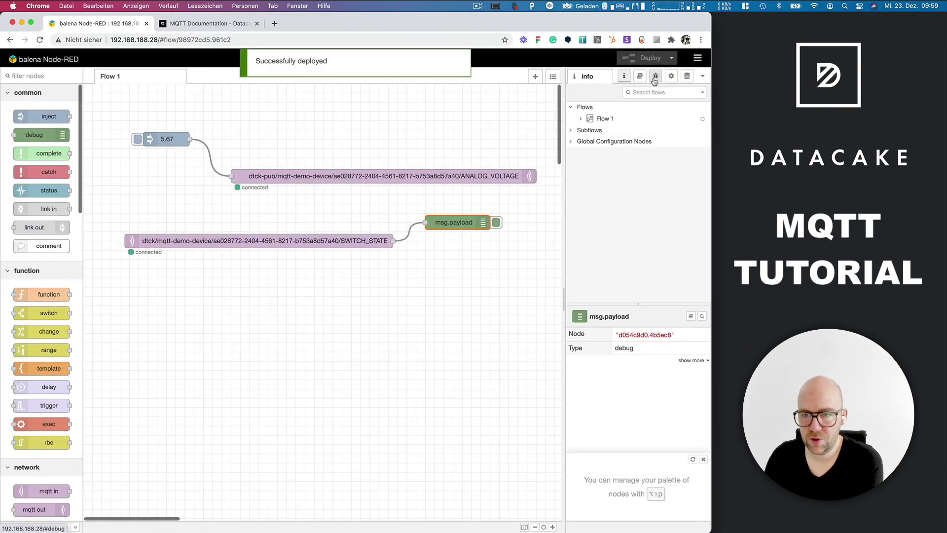
Step: Show the debug sidebar, view the Datacake dashboard, and confirm Node-RED received 'true'
click(655, 76)
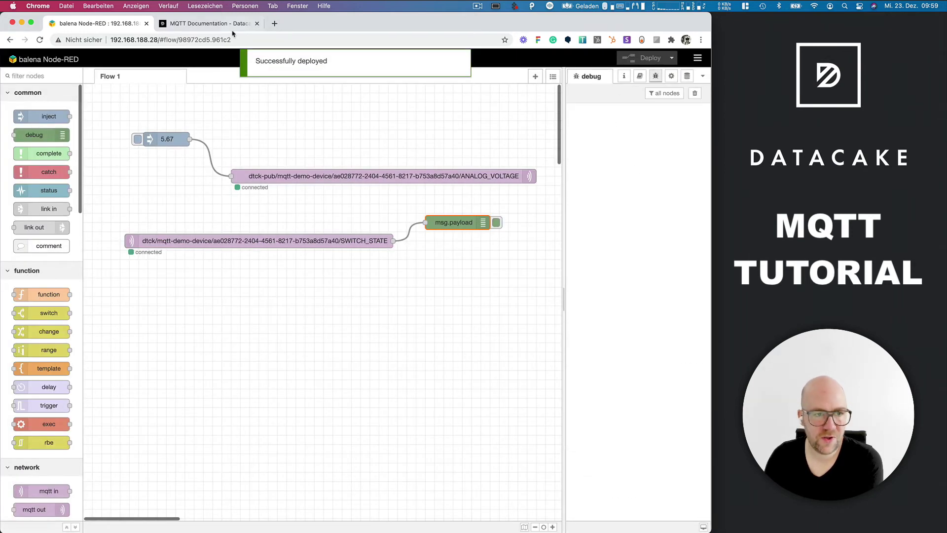
key(super+Tab)
scroll(310, 225, up, 10)
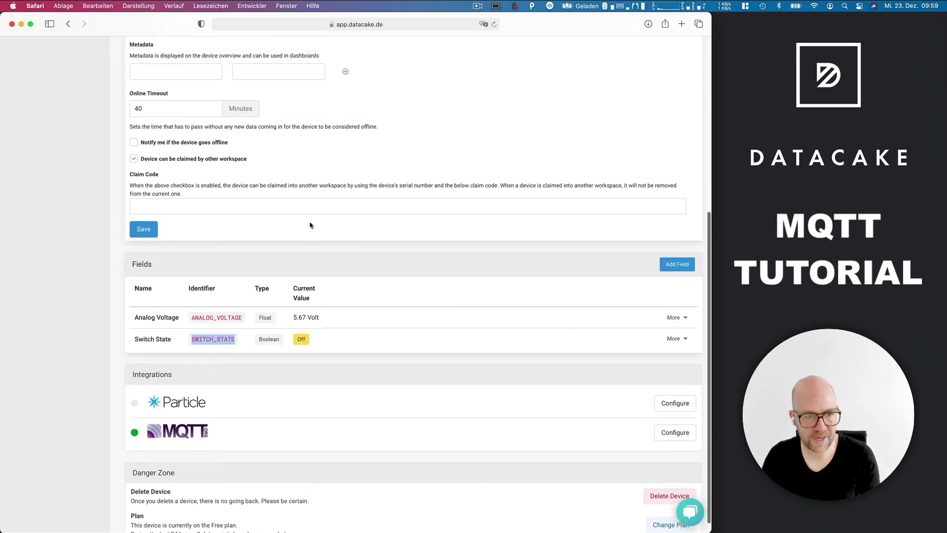
click(147, 160)
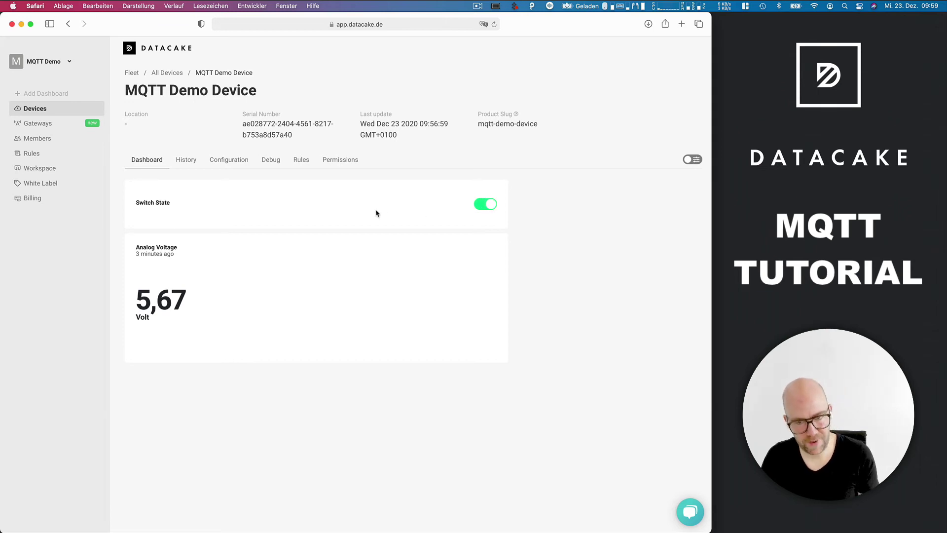
key(super+Tab)
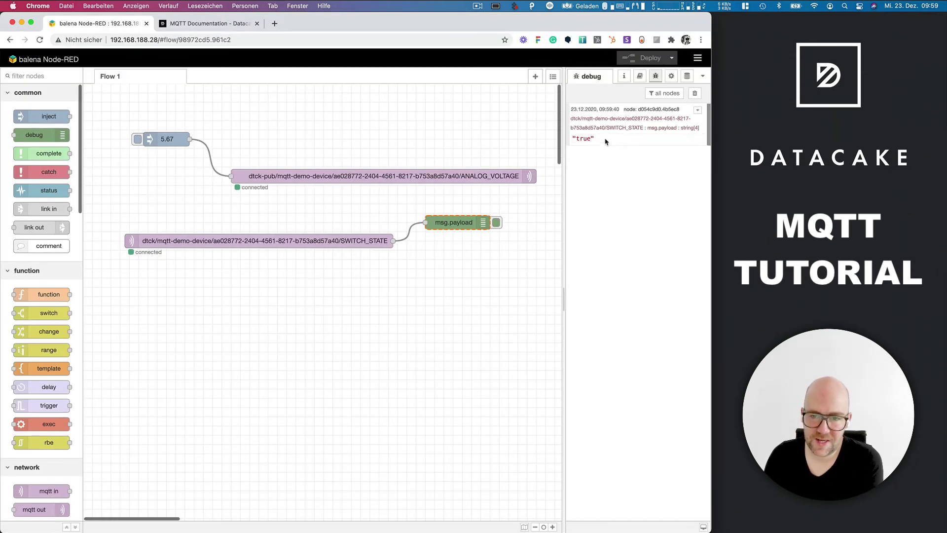
drag(591, 138, 571, 140)
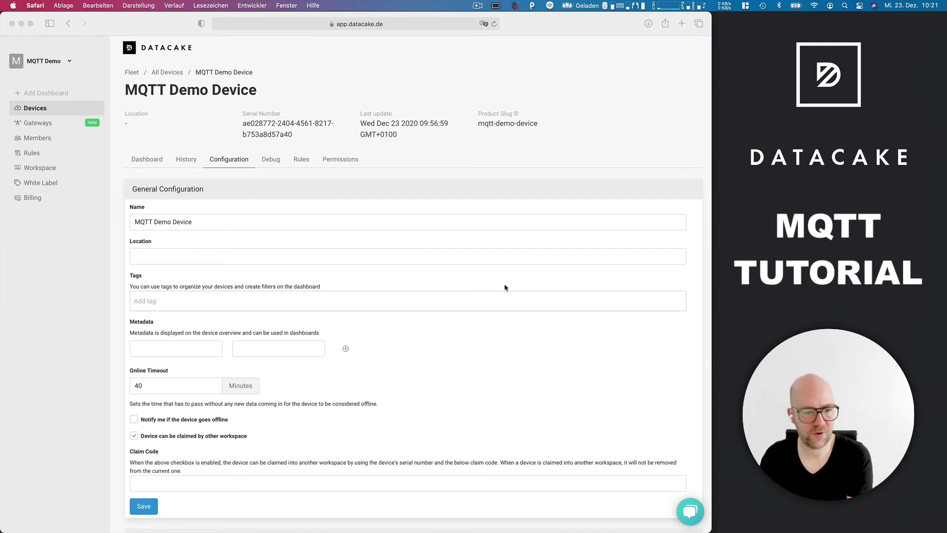
scroll(504, 287, down, 3)
scroll(505, 287, up, 3)
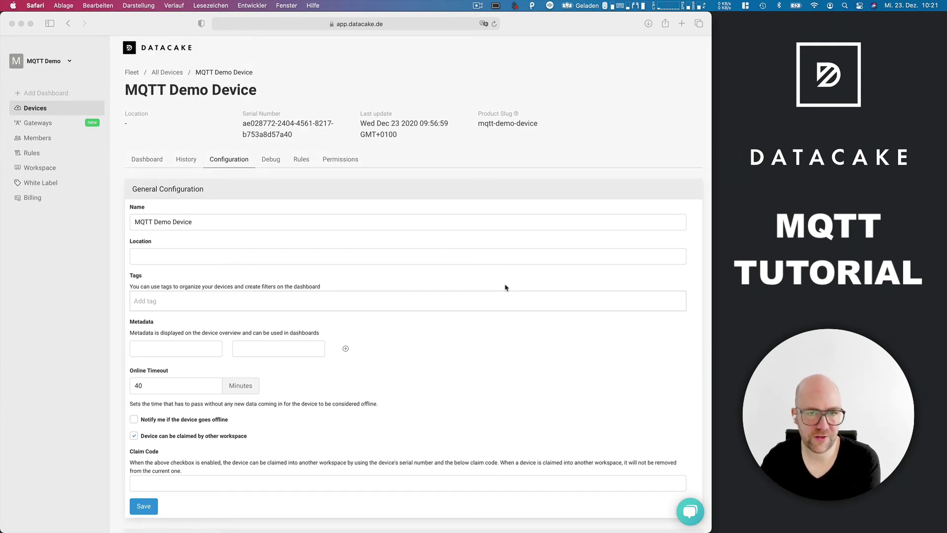
scroll(505, 287, down, 3)
scroll(505, 288, down, 4)
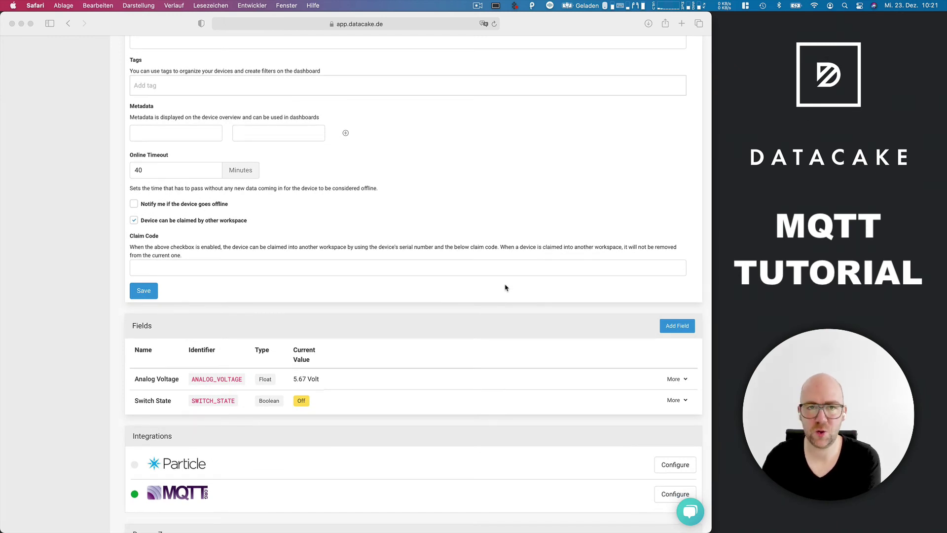
key(super+Tab)
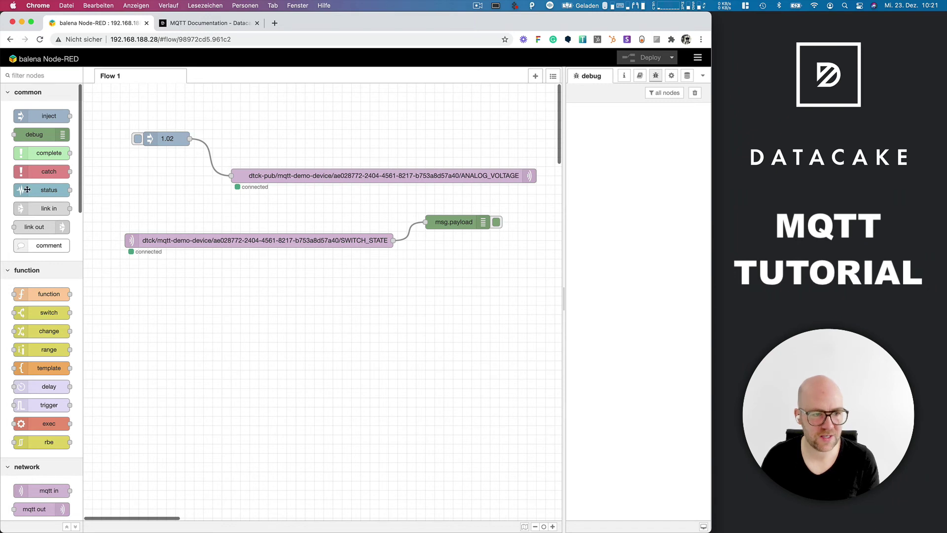
scroll(43, 254, down, 5)
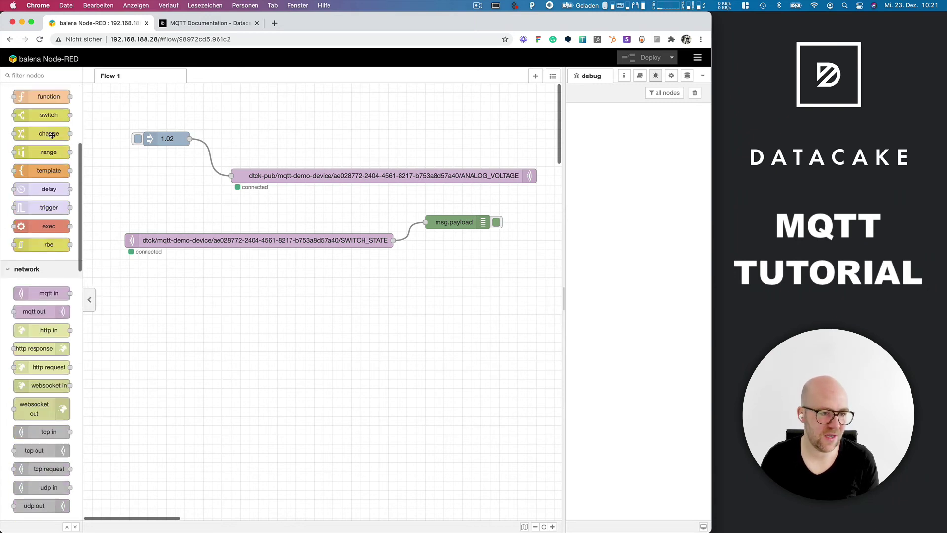
key(super+Tab)
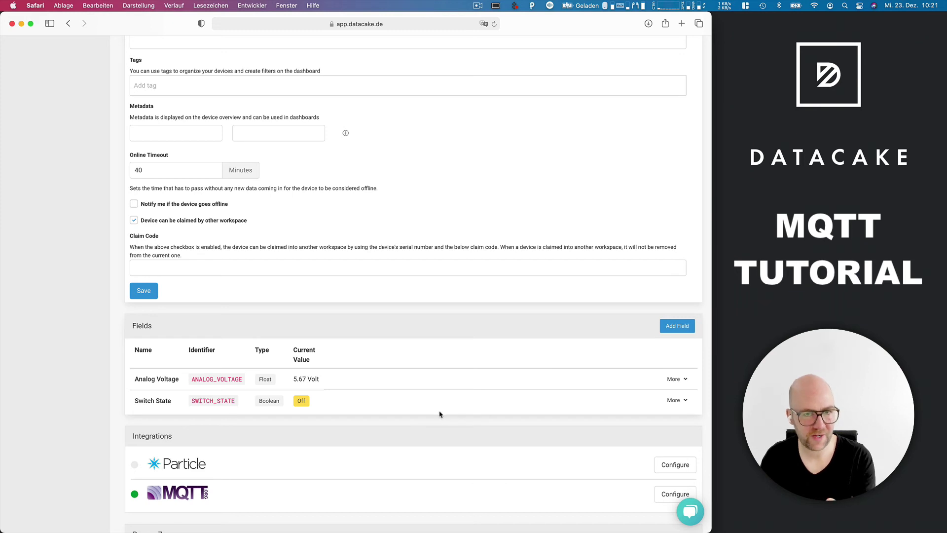
scroll(441, 414, down, 3)
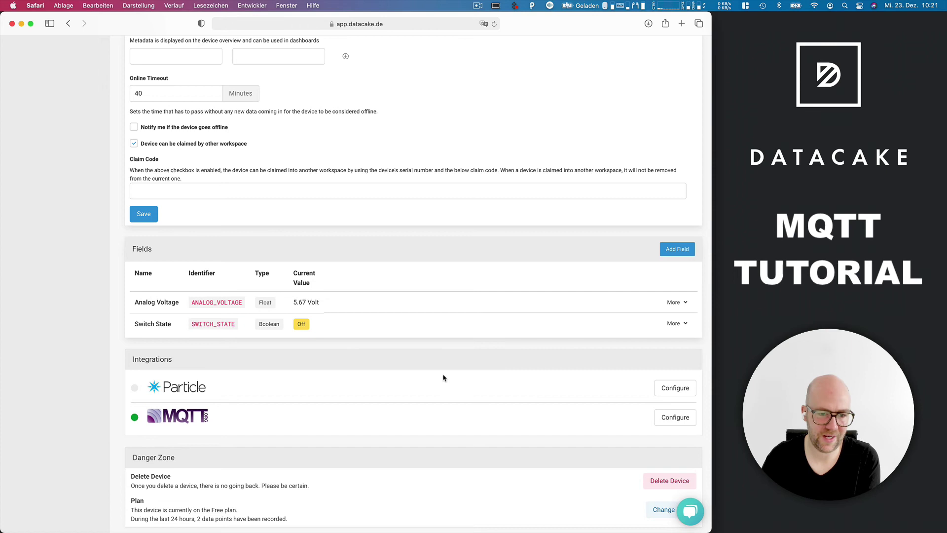
scroll(443, 378, up, 10)
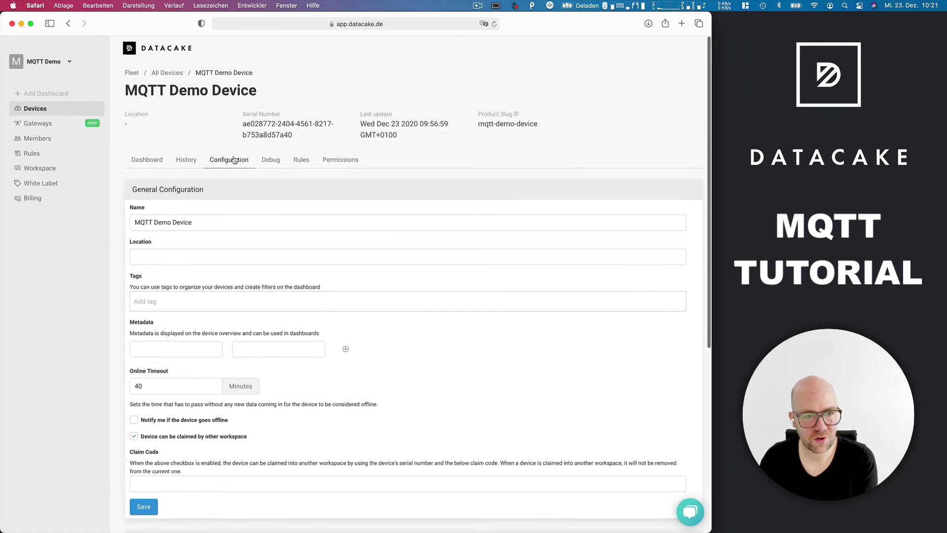
scroll(450, 296, down, 6)
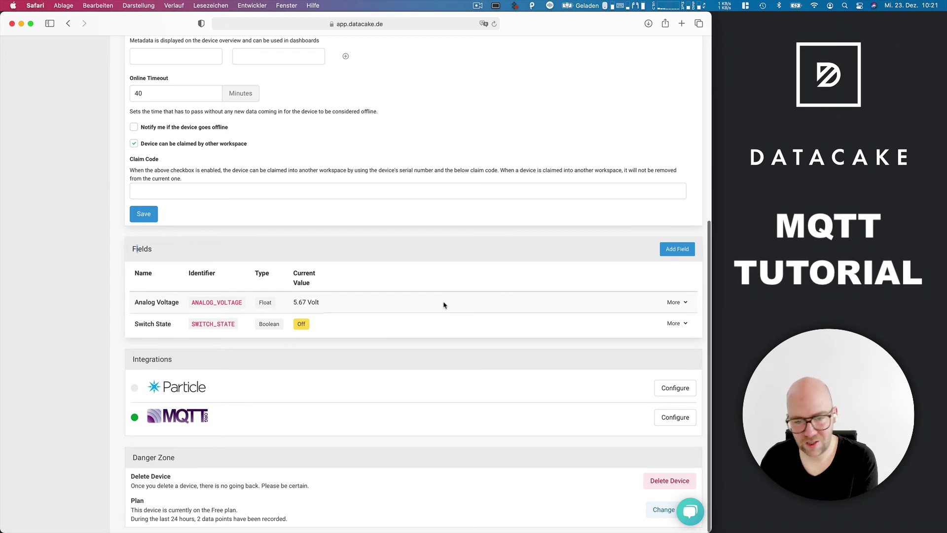
Step: Add a mapping field on Analog Voltage scaling 0–10 Volt to -50–250
click(676, 302)
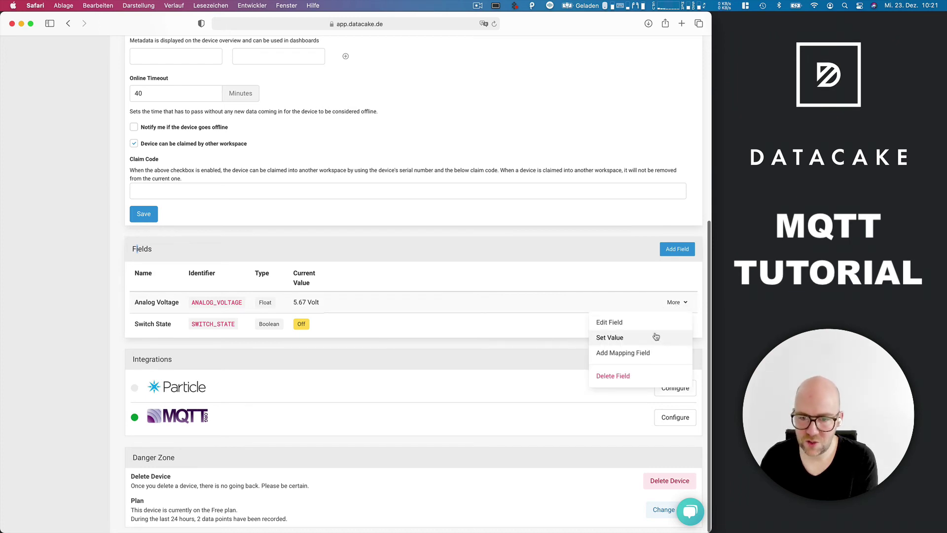
click(642, 353)
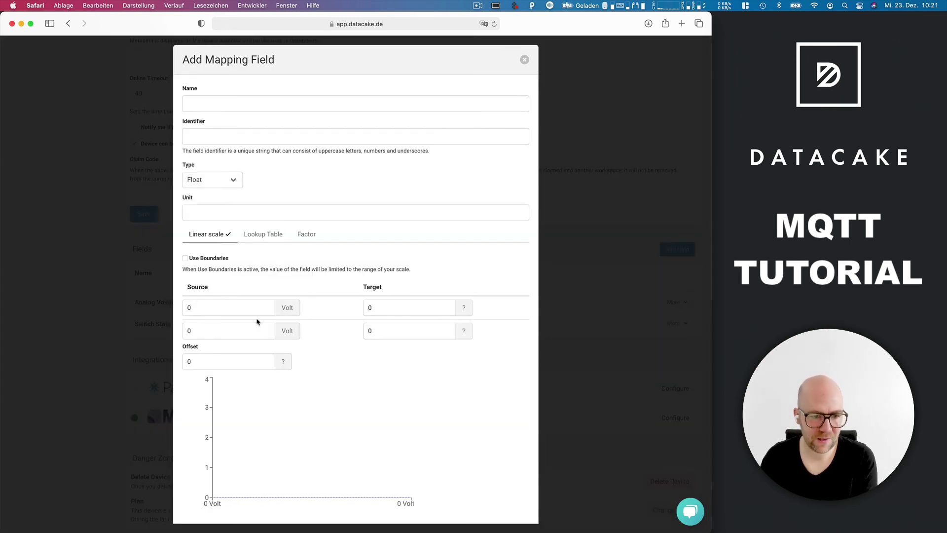
click(209, 302)
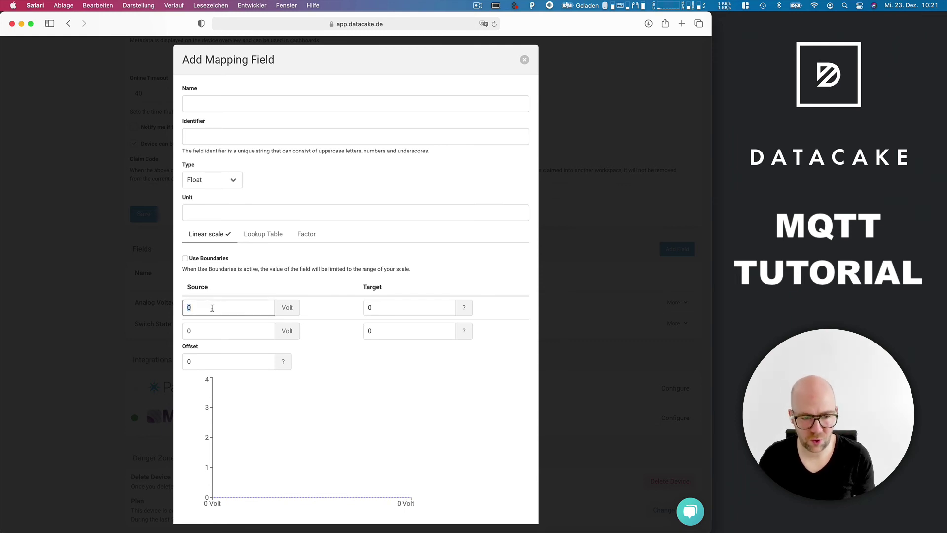
click(208, 329)
text(10)
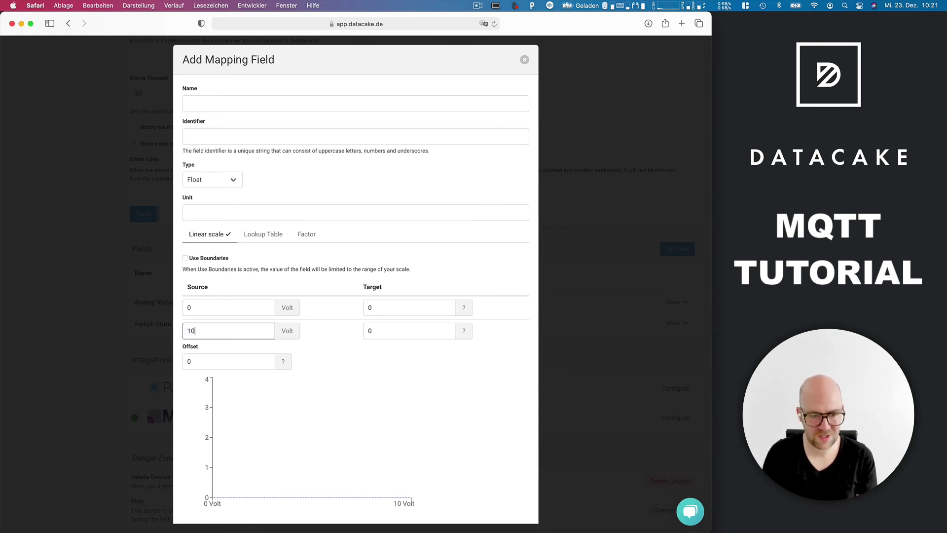
click(406, 305)
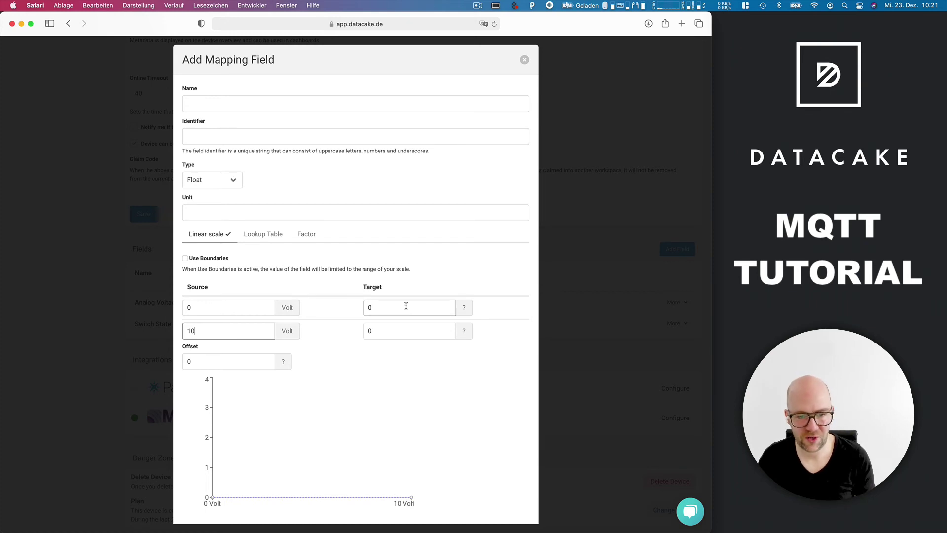
text(-50)
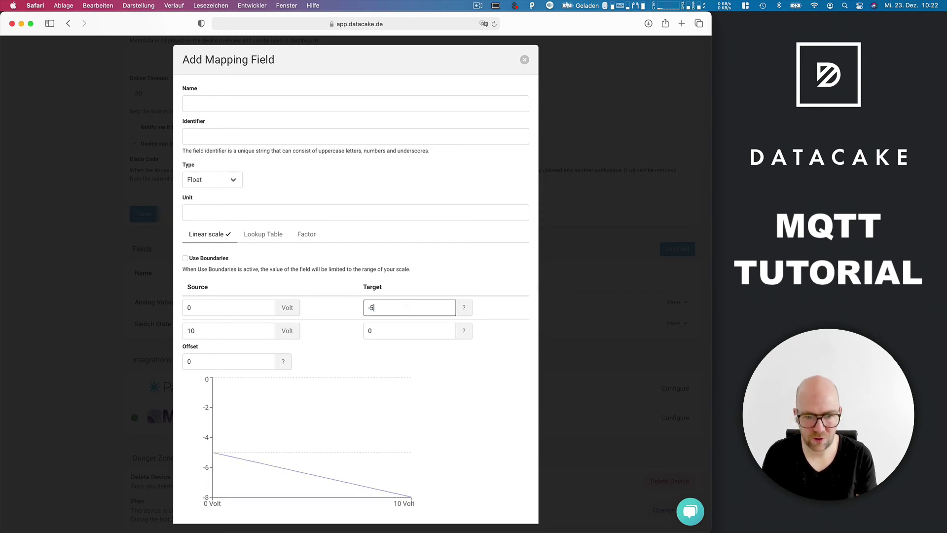
click(398, 328)
text(250)
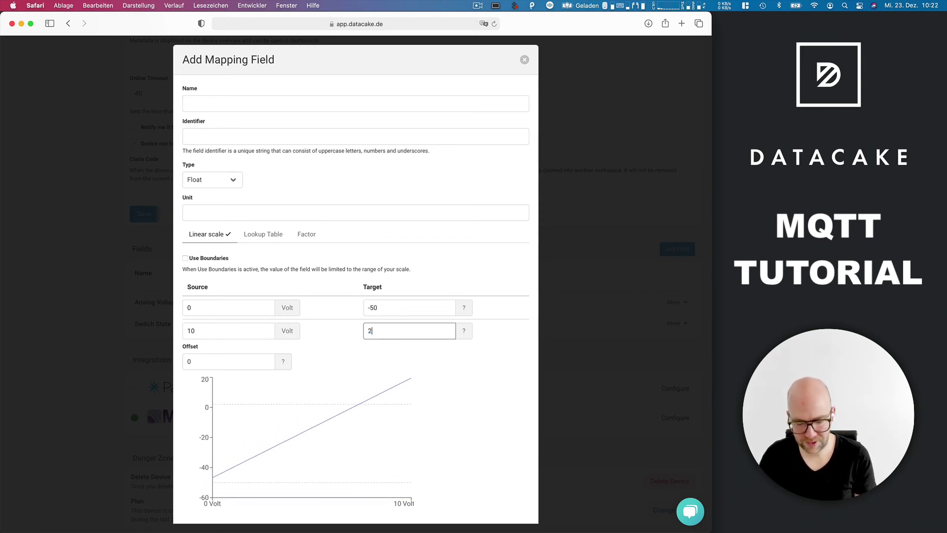
Step: Give the mapping unit °C and name Temperatur Sensor 1, enable Use Boundaries, and save
click(230, 208)
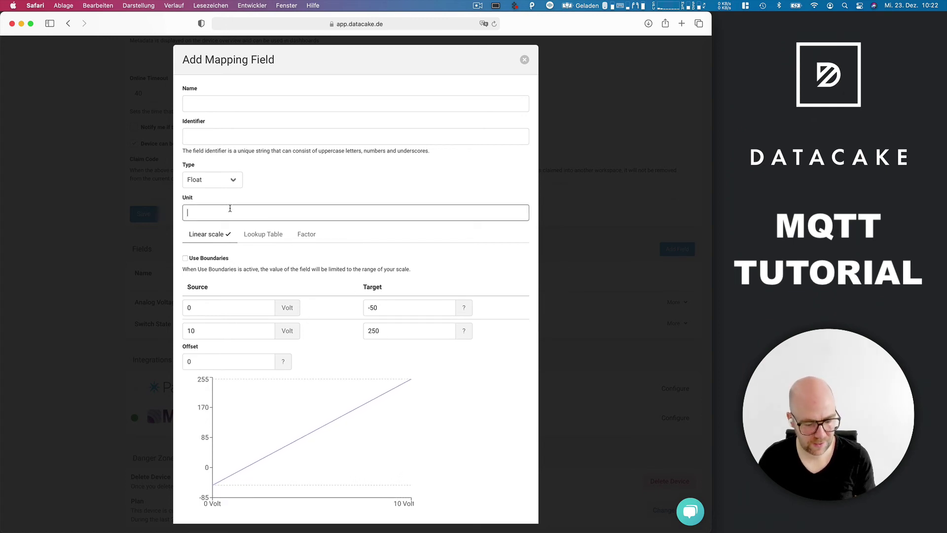
text(°C)
click(220, 103)
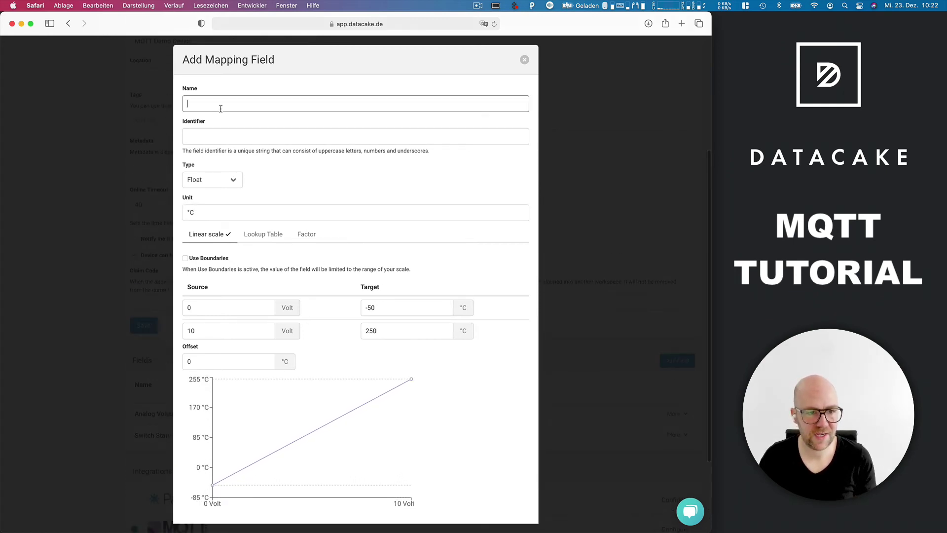
text(Temper)
text(at)
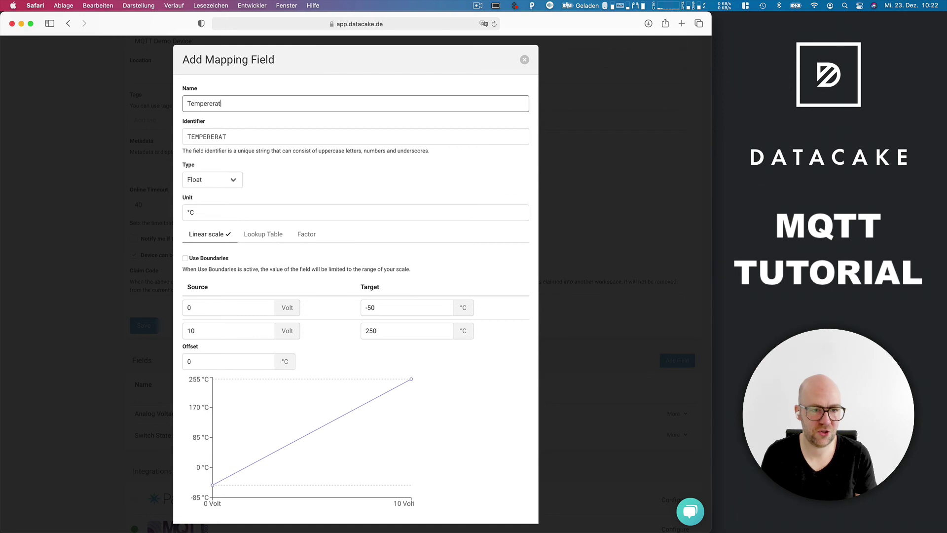
text(ur Sensor 1)
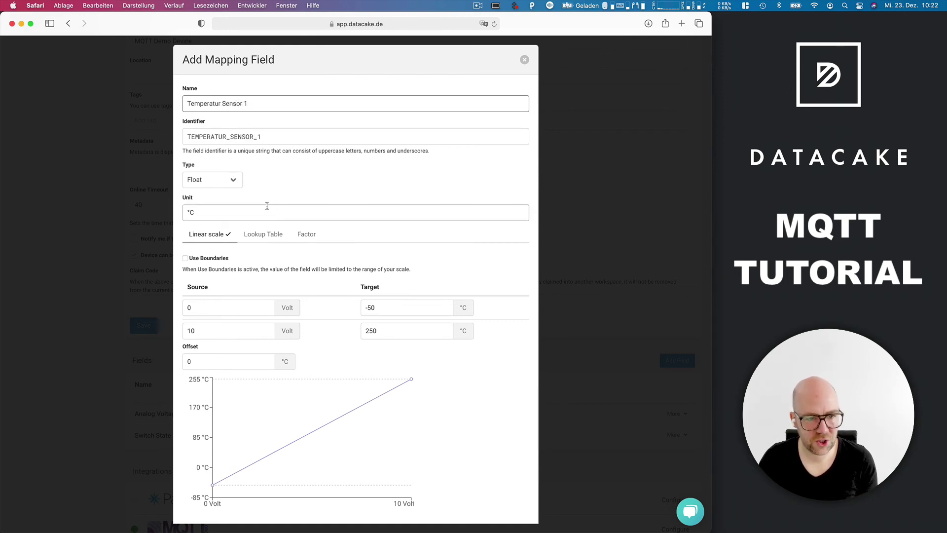
scroll(266, 212, down, 2)
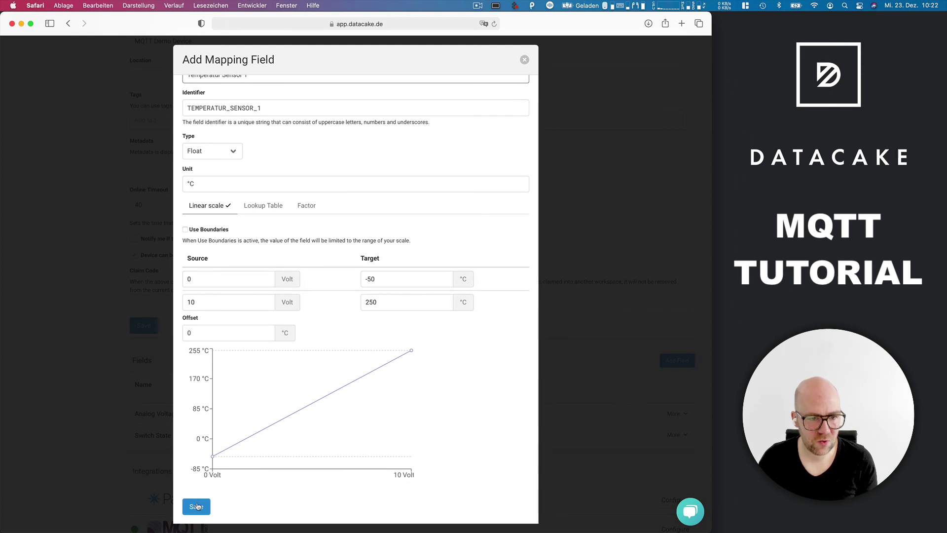
click(186, 229)
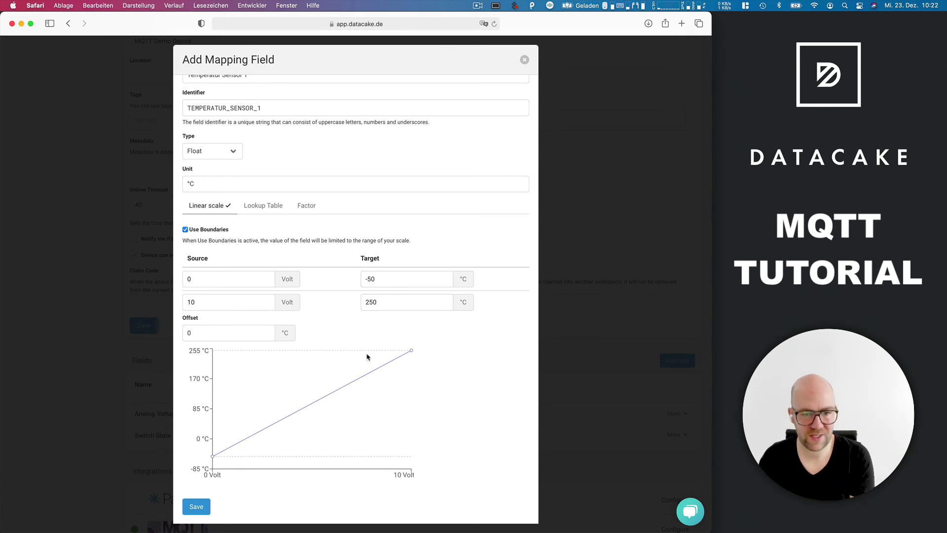
click(199, 506)
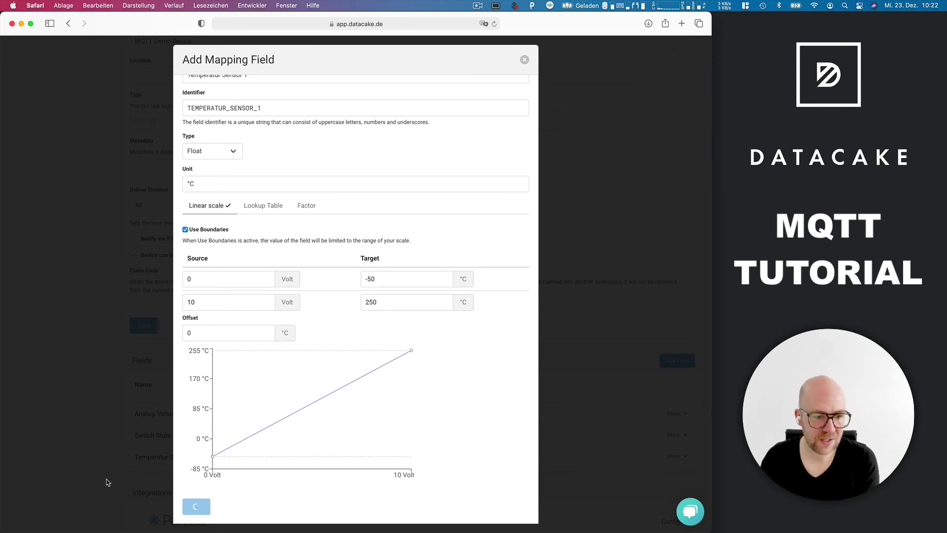
Step: Select the new field's identifier and go back to the device dashboard
scroll(165, 446, down, 3)
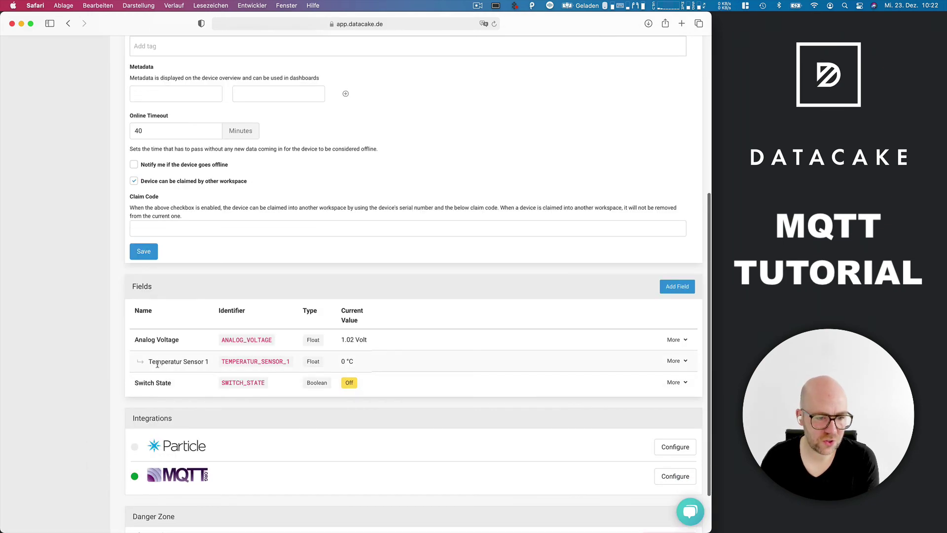
drag(291, 361, 222, 361)
scroll(233, 361, up, 15)
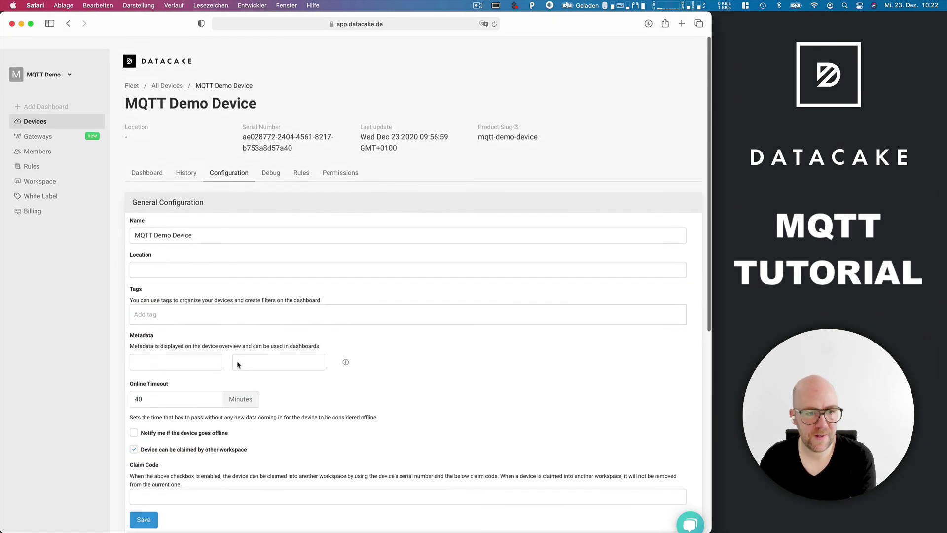
click(147, 159)
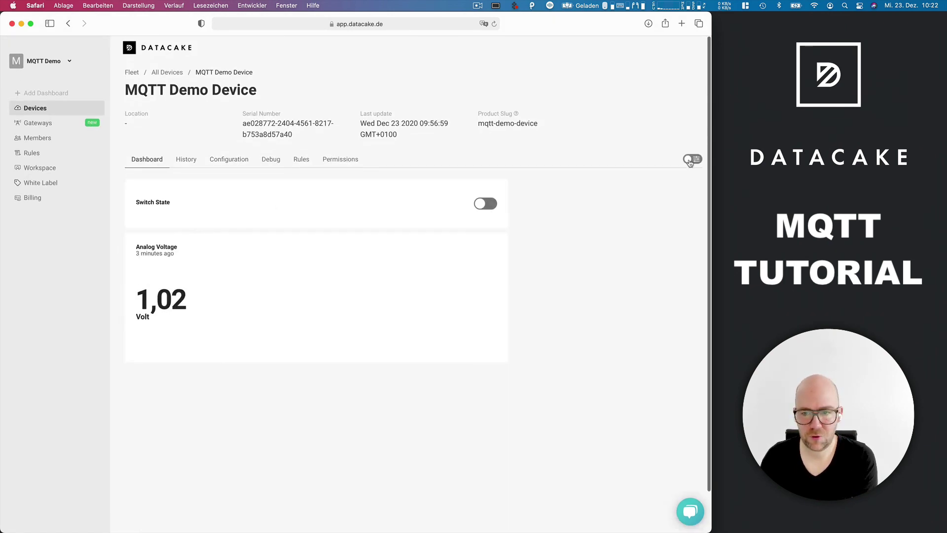
Step: Add a Value widget for Temperatur Sensor 1 at the dashboard top, stretched to full width
click(692, 159)
click(664, 161)
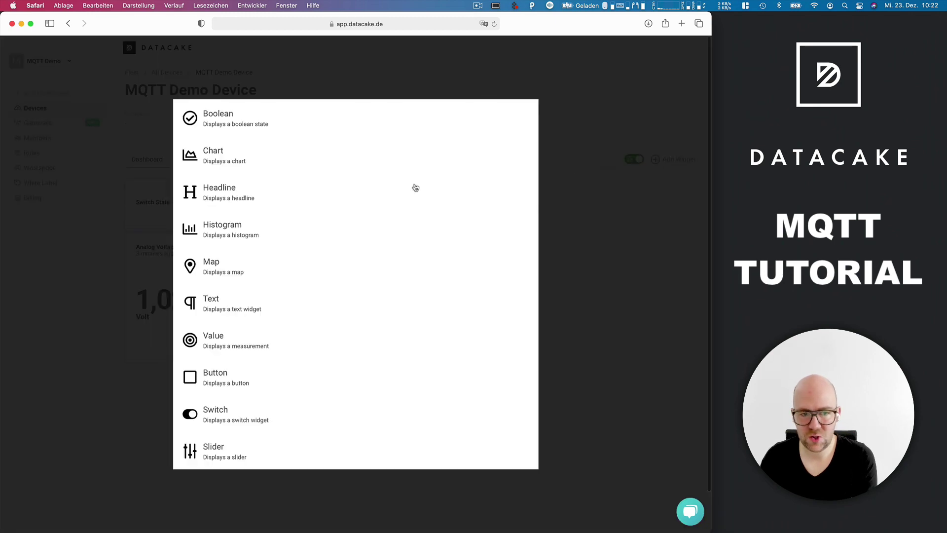
click(218, 351)
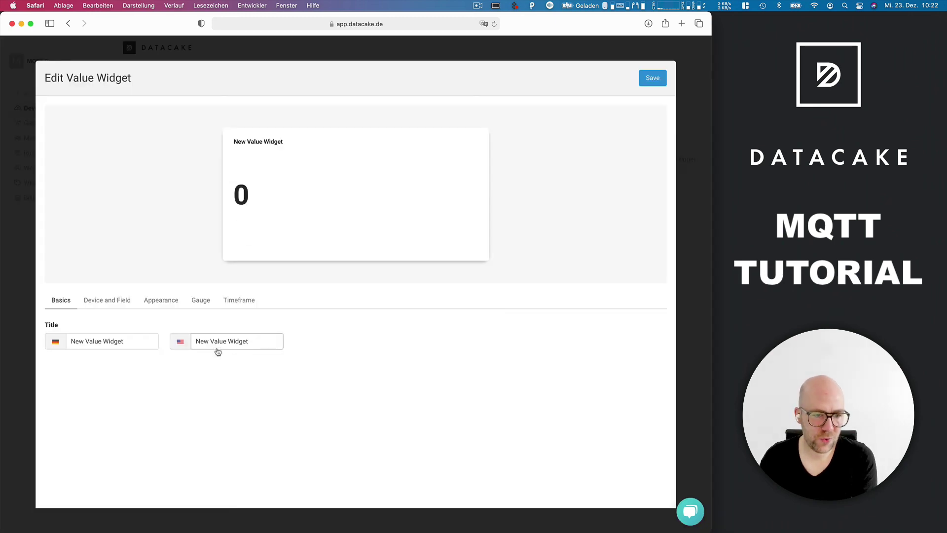
click(105, 301)
click(87, 340)
click(87, 360)
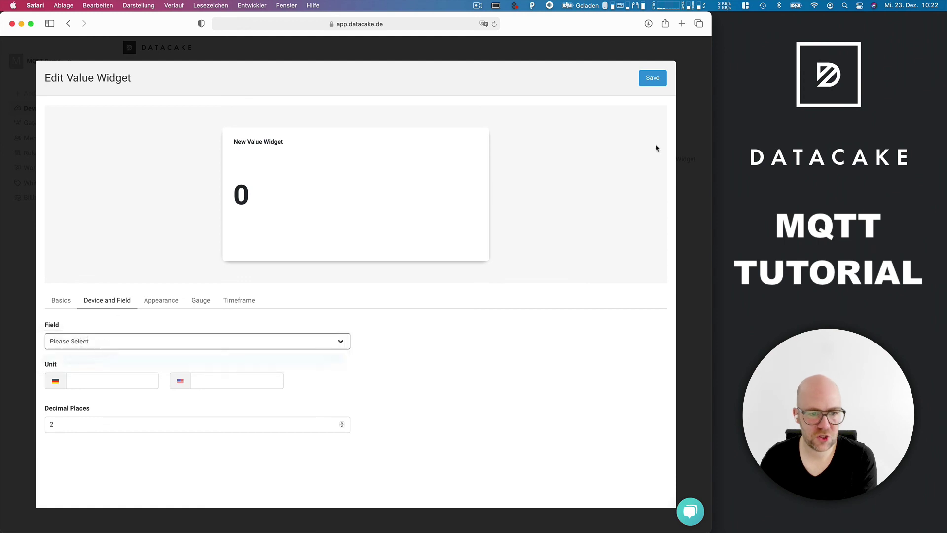
click(651, 78)
drag(201, 261, 211, 186)
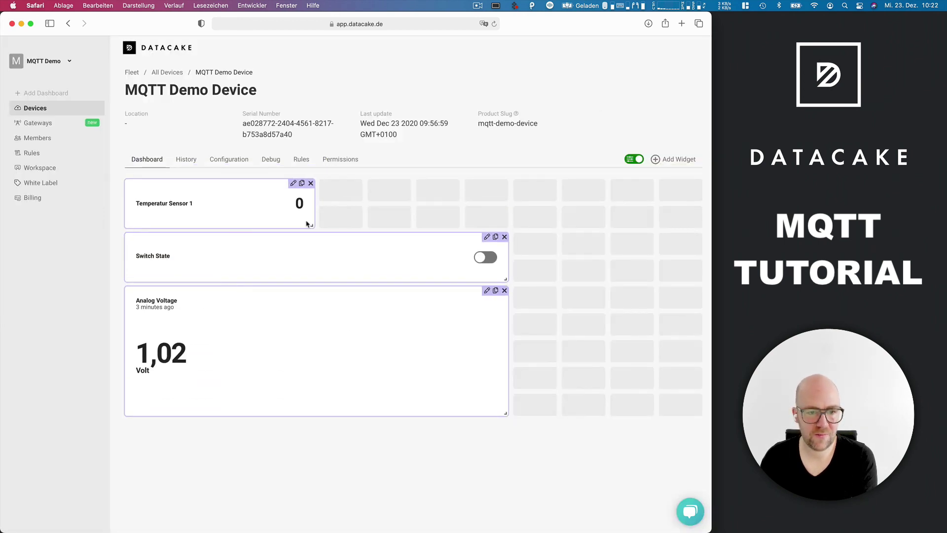
drag(311, 224, 504, 307)
click(635, 166)
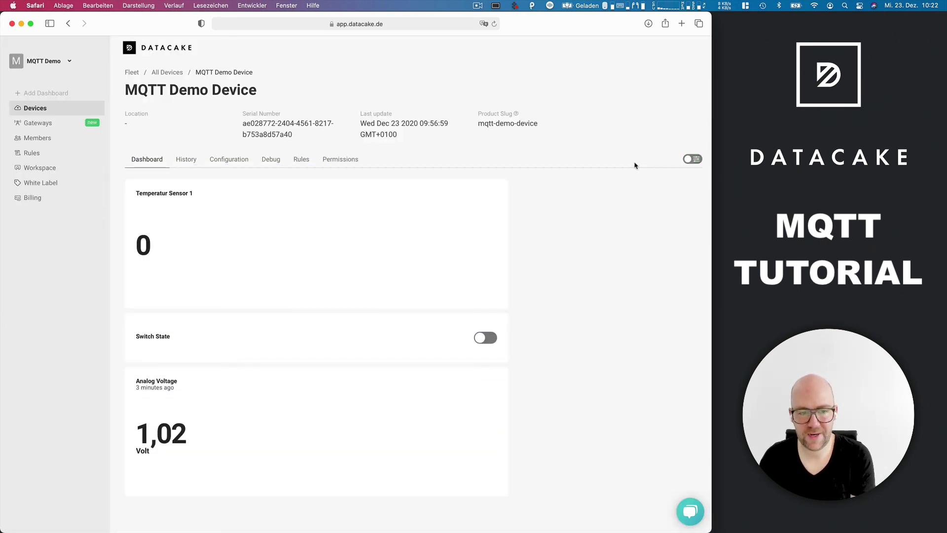
Step: Turn Switch State on, then inject 4.56 and see Temperatur Sensor 1 read 86,8
click(493, 337)
key(super+Tab)
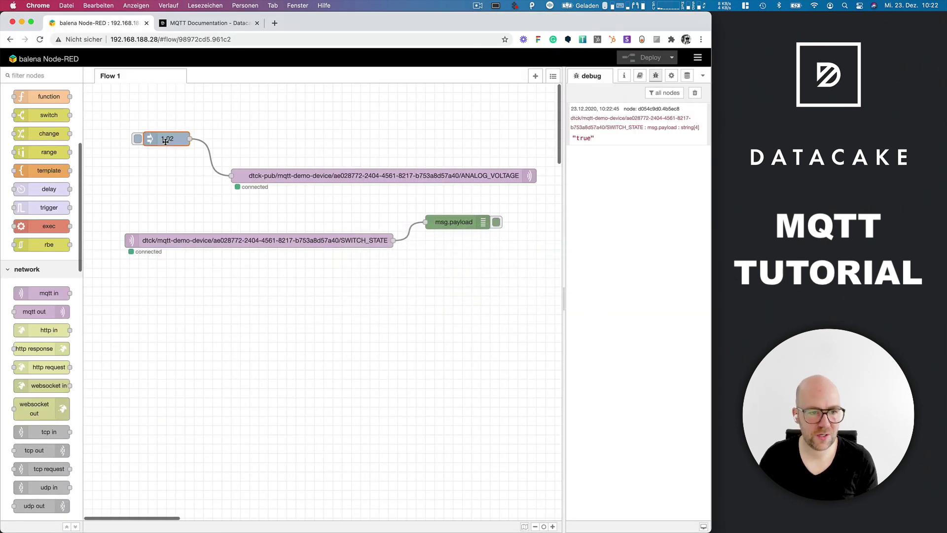
double_click(162, 139)
click(488, 169)
double_click(489, 170)
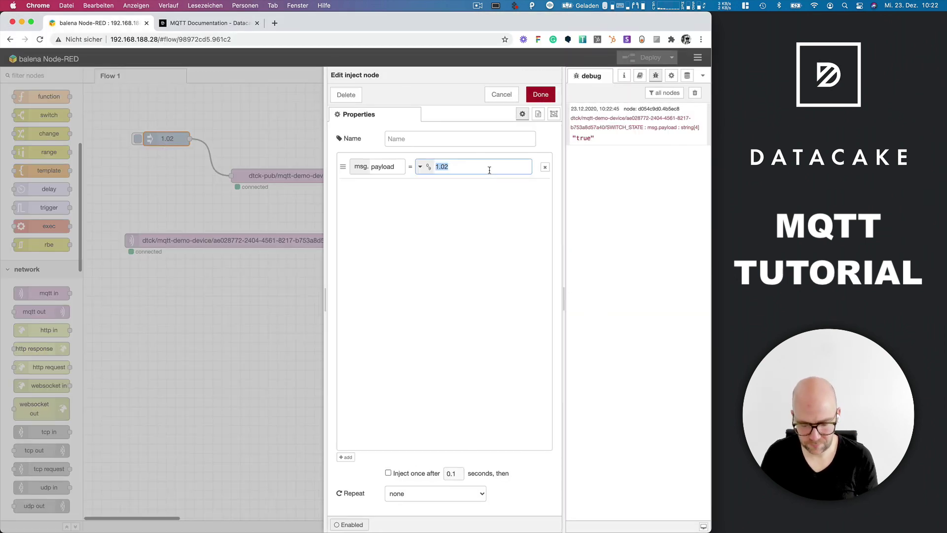
text(4.56)
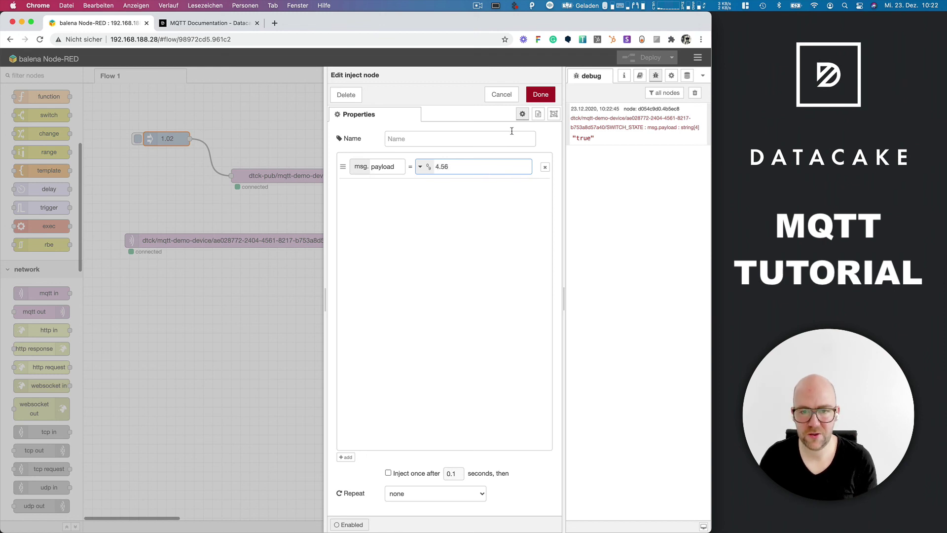
click(540, 94)
click(647, 57)
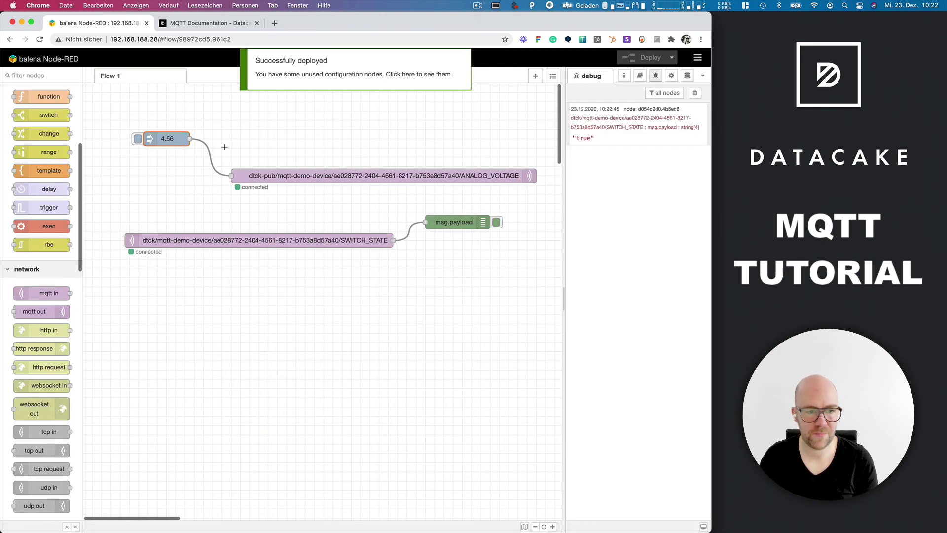
click(138, 139)
key(super+Tab)
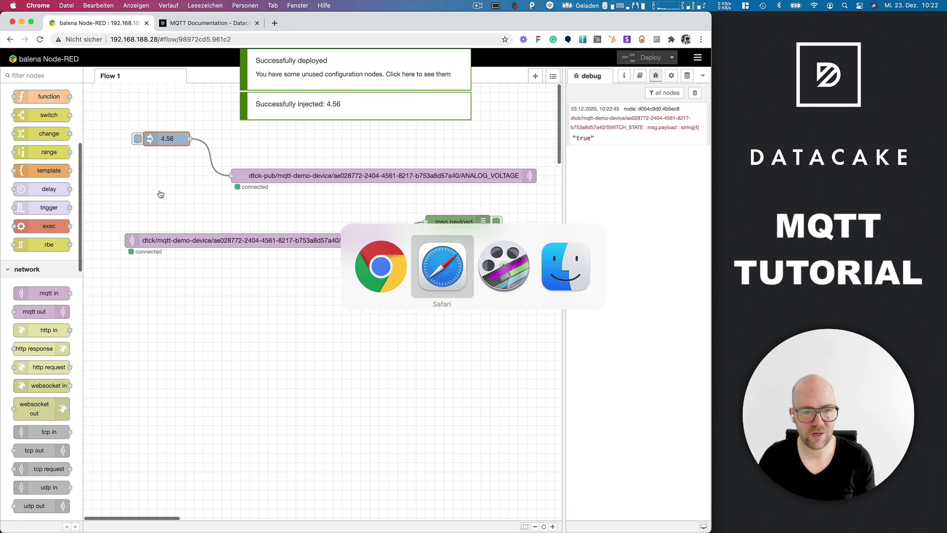
drag(187, 254, 141, 259)
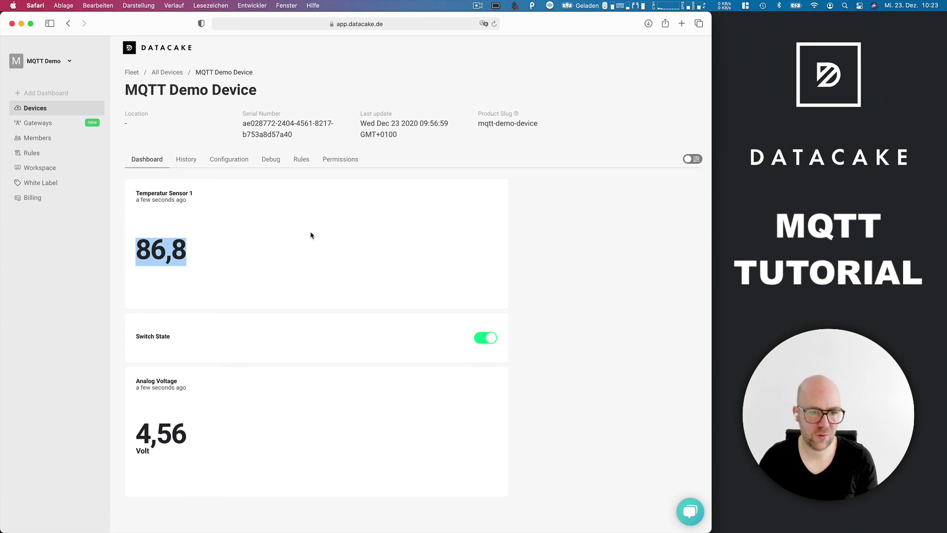
Step: Change the inject payload to 0.56, deploy and send it, so Temperatur Sensor 1 reads -33,2
key(super+Tab)
double_click(181, 139)
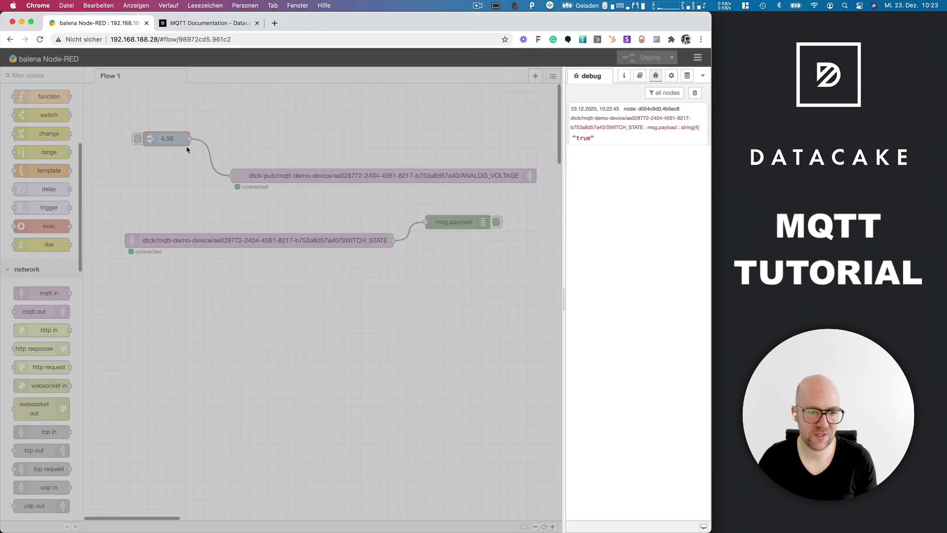
double_click(459, 160)
text(0.56)
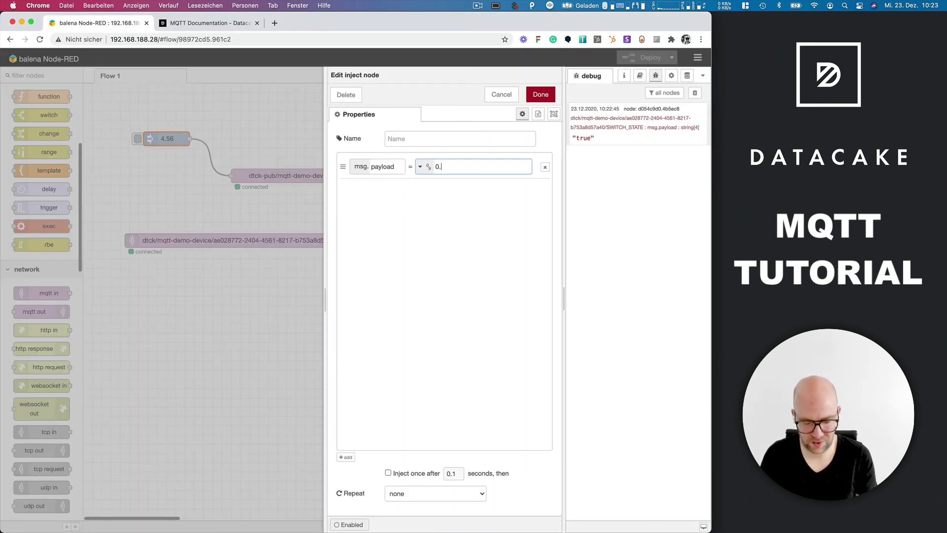
click(541, 95)
key(super+d)
click(138, 139)
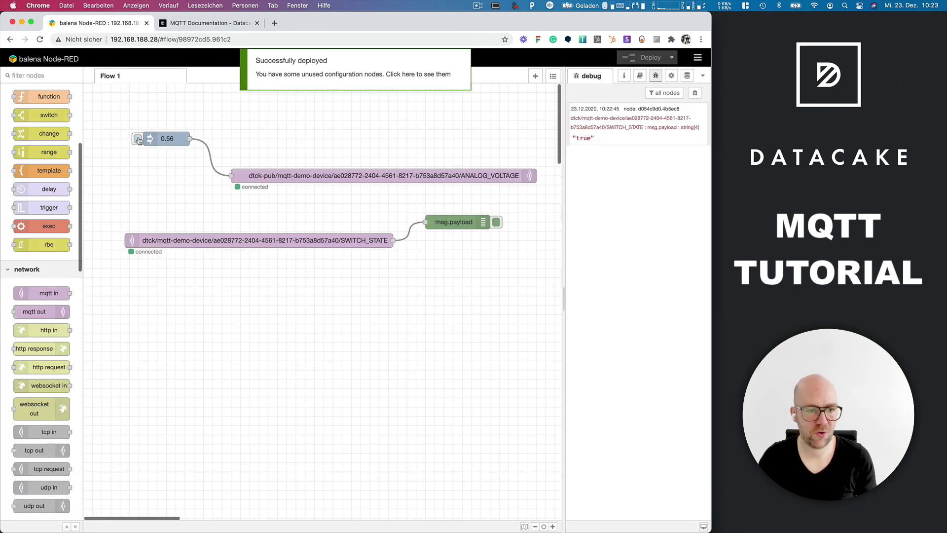
key(super+Tab)
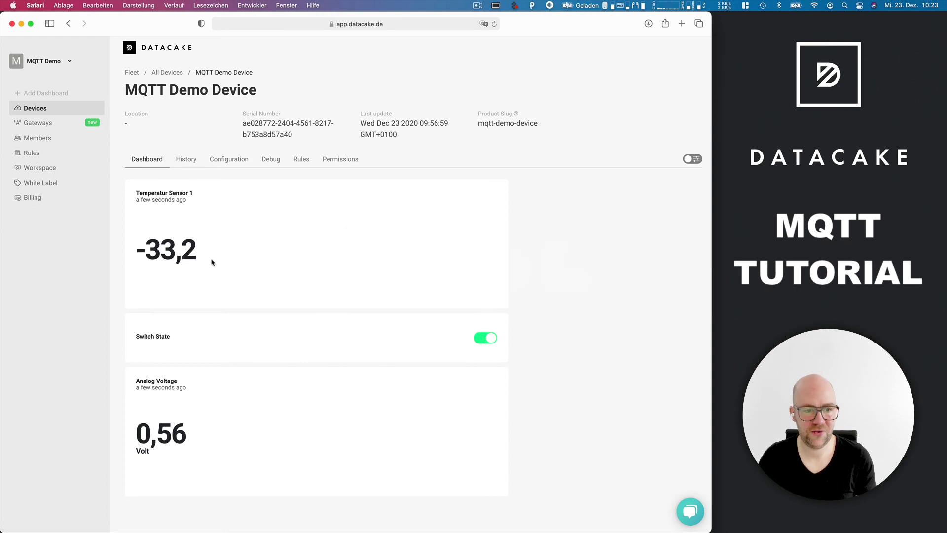
double_click(143, 251)
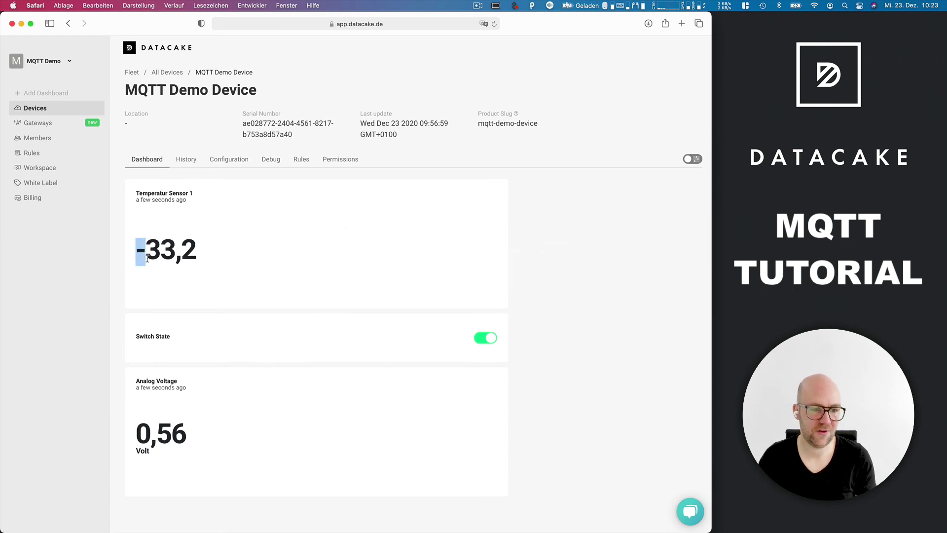
Step: Review the TEMPERATUR_SENSOR_1 identifier in the Fields table, then reopen the Configuration tab
click(240, 160)
scroll(305, 273, down, 6)
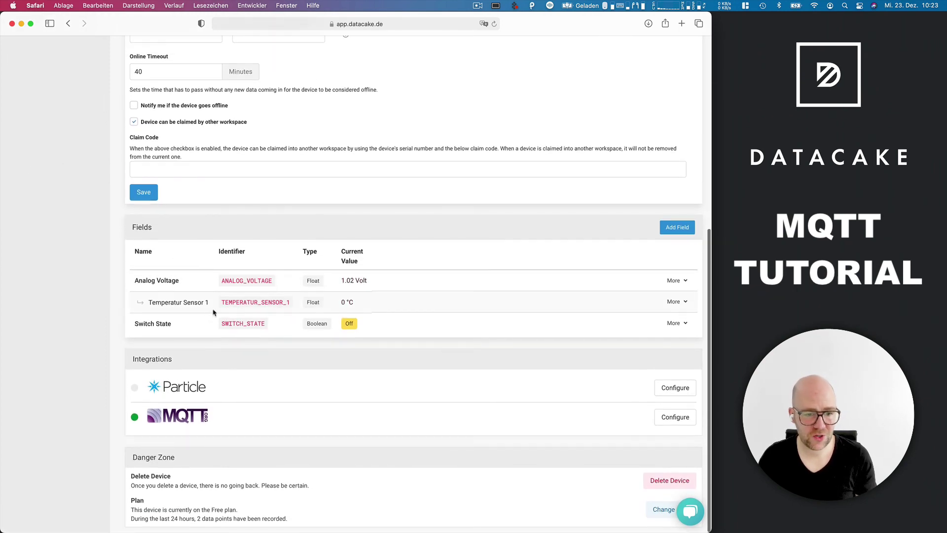
double_click(230, 302)
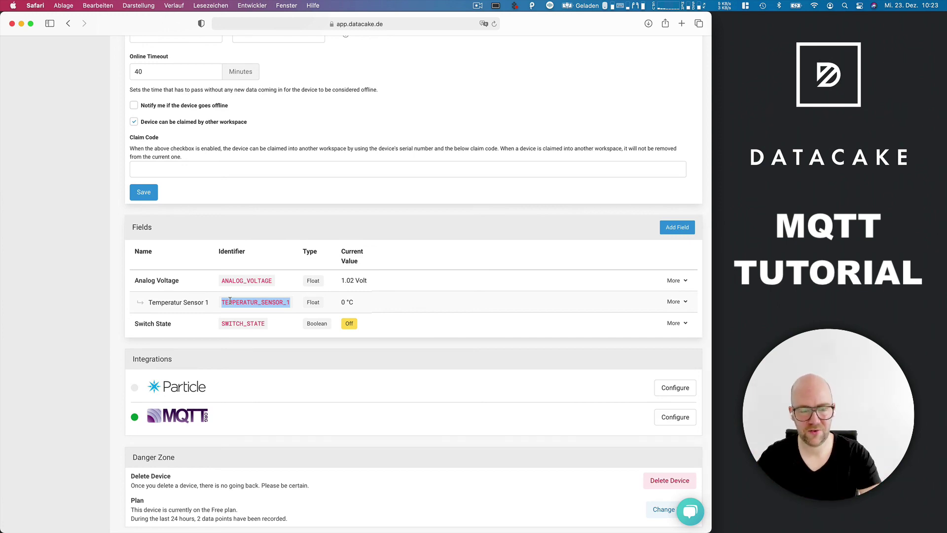
scroll(226, 294, up, 10)
scroll(332, 364, down, 10)
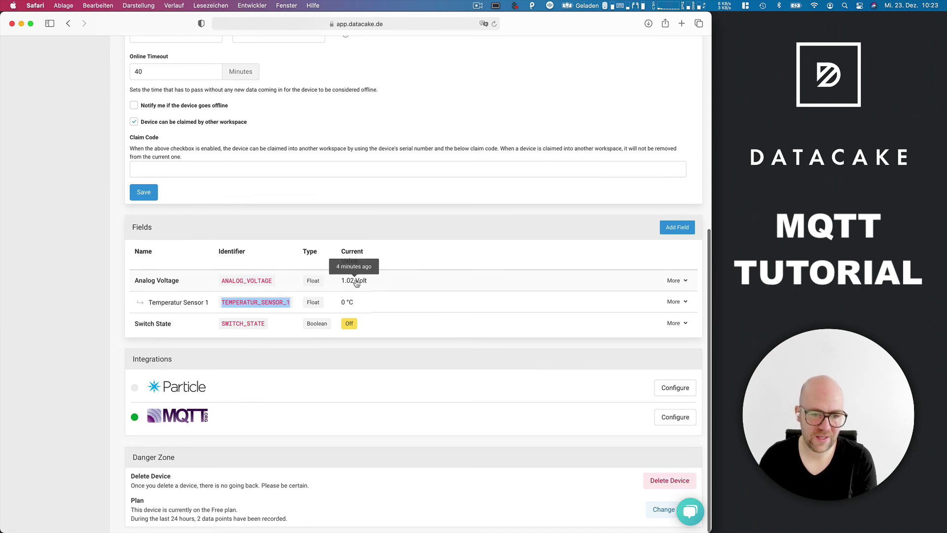
scroll(355, 285, up, 10)
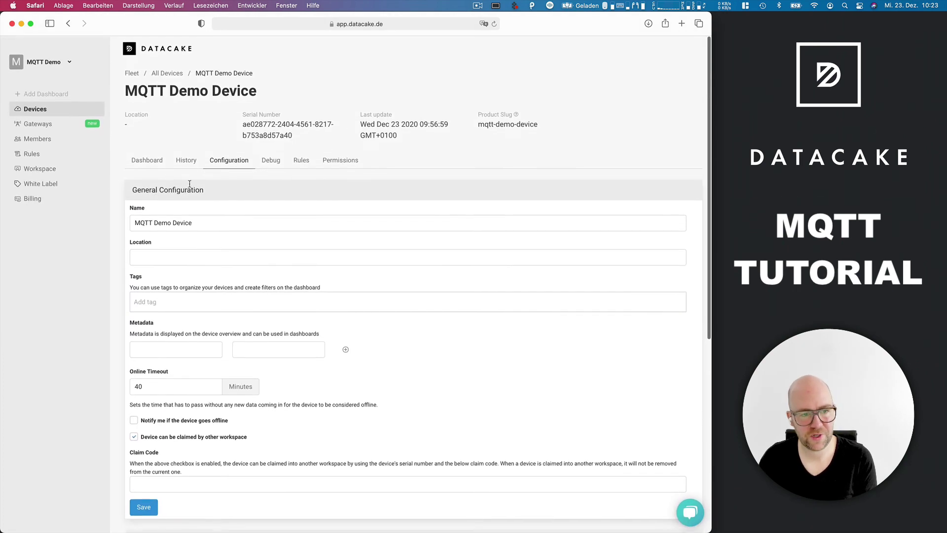
click(147, 160)
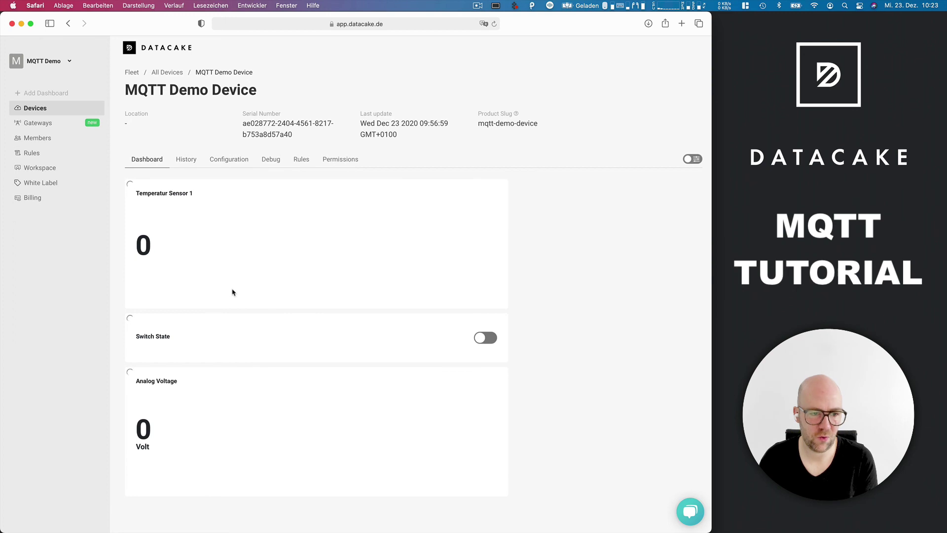
click(239, 166)
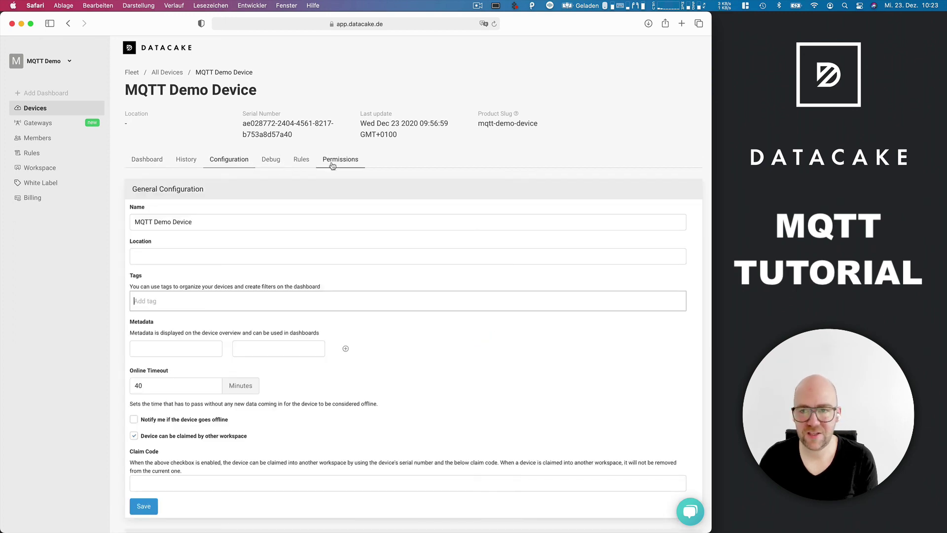